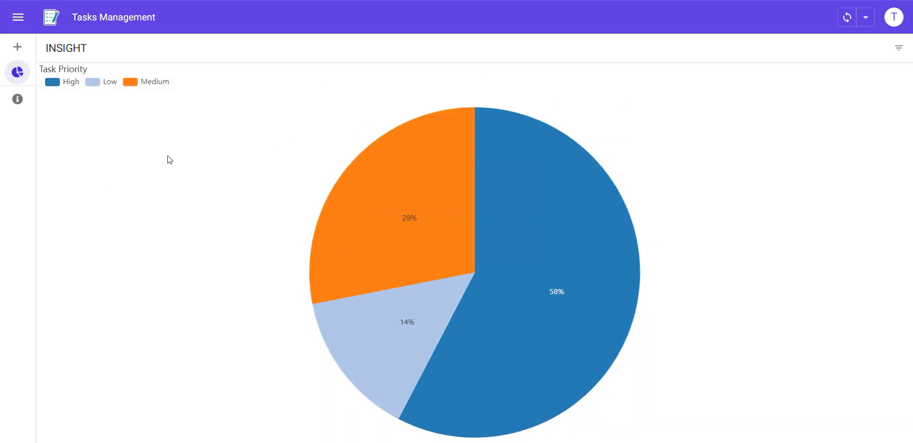
Open the detailed table of all tasks and sort it by assignee.
{"action": "left_click", "coordinate": [537, 232]}
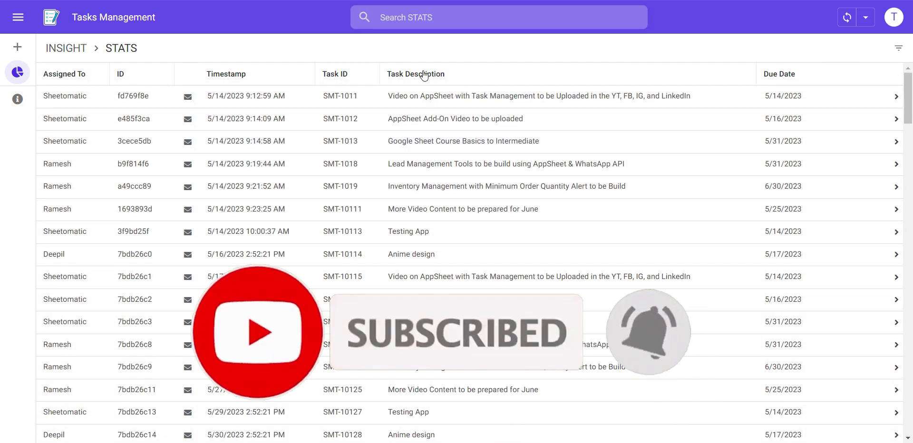
{"action": "left_click", "coordinate": [64, 73]}
{"action": "scroll", "coordinate": [288, 233], "scroll_direction": "up", "scroll_amount": 5}
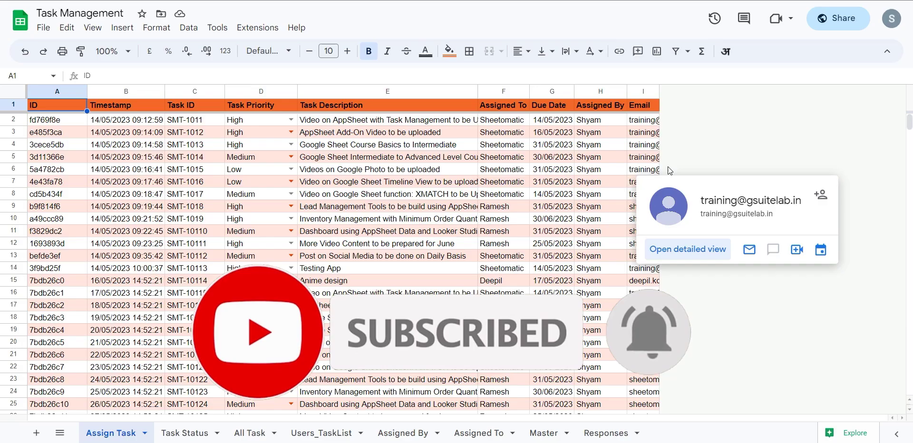
{"action": "scroll", "coordinate": [287, 230], "scroll_direction": "down", "scroll_amount": 7}
{"action": "scroll", "coordinate": [287, 233], "scroll_direction": "up", "scroll_amount": 5}
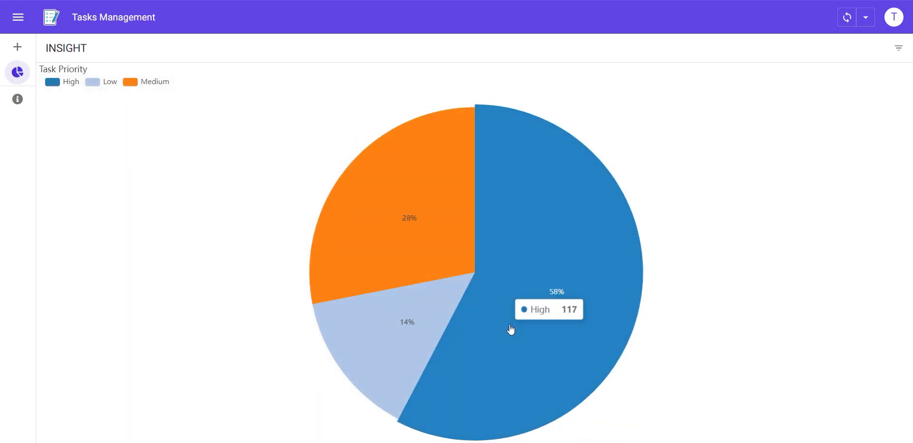
Open the NEW TASK list filtered to High-priority tasks.
{"action": "left_click", "coordinate": [18, 52]}
{"action": "left_click", "coordinate": [110, 97]}
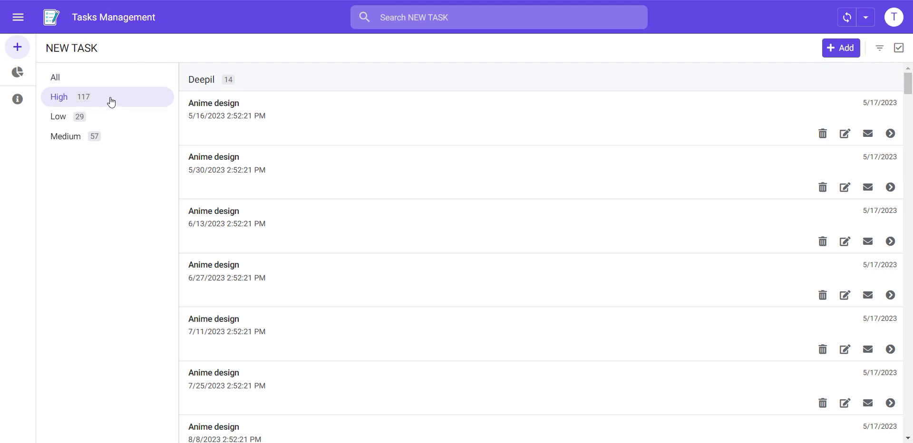
{"action": "left_click", "coordinate": [118, 136]}
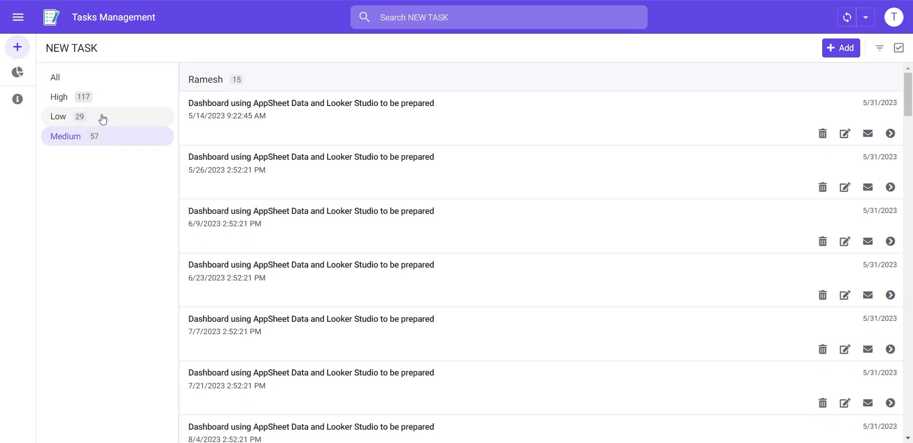
{"action": "left_click", "coordinate": [71, 100]}
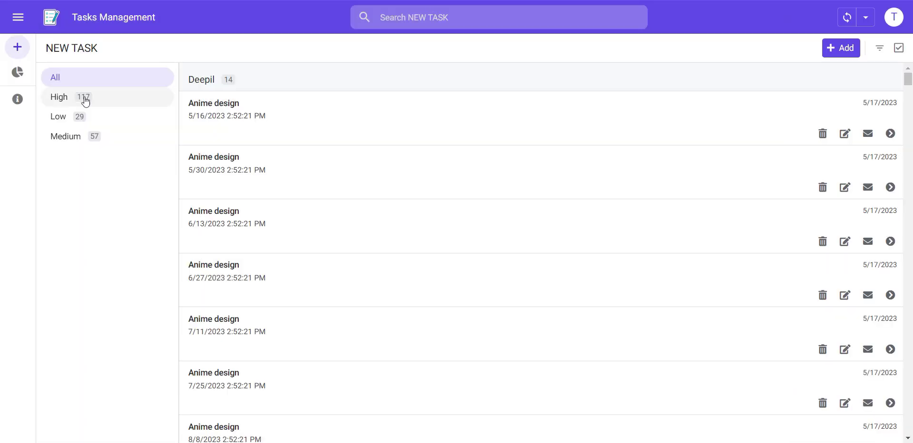
Create and save a task described 'Test', assigned to the chosen team member, due 31-05-2023.
{"action": "left_click", "coordinate": [841, 47]}
{"action": "left_click", "coordinate": [572, 264]}
{"action": "type", "text": "TestT"}
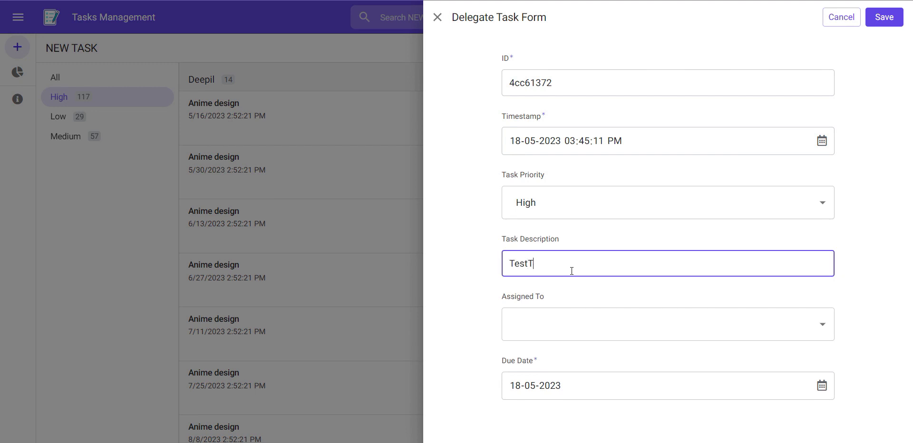
{"action": "left_click", "coordinate": [572, 326]}
{"action": "type", "text": "ram"}
{"action": "left_click", "coordinate": [537, 357]}
{"action": "left_click", "coordinate": [822, 385]}
{"action": "left_click", "coordinate": [533, 322]}
{"action": "left_click", "coordinate": [877, 26]}
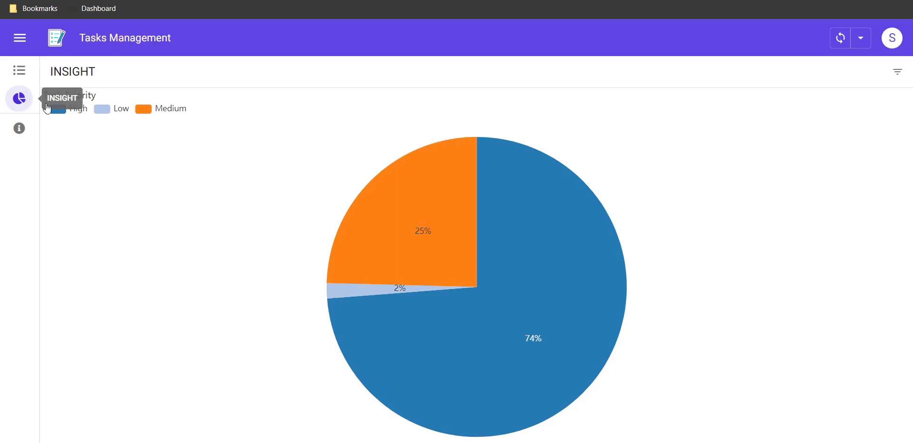
Open the UPDATE:TASK list and sync the app to pull in the new task.
{"action": "left_click", "coordinate": [19, 70]}
{"action": "scroll", "coordinate": [319, 263], "scroll_direction": "down", "scroll_amount": 15}
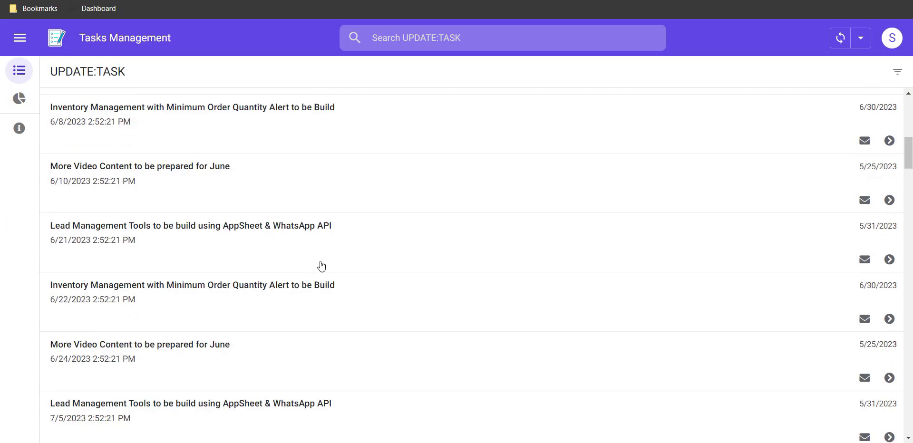
{"action": "left_click", "coordinate": [840, 37]}
{"action": "scroll", "coordinate": [216, 254], "scroll_direction": "down", "scroll_amount": 5}
{"action": "scroll", "coordinate": [216, 254], "scroll_direction": "down", "scroll_amount": 10}
{"action": "scroll", "coordinate": [216, 254], "scroll_direction": "down", "scroll_amount": 10}
{"action": "scroll", "coordinate": [216, 255], "scroll_direction": "down", "scroll_amount": 5}
Open TestTask's details and its Task Status Form.
{"action": "left_click", "coordinate": [143, 321]}
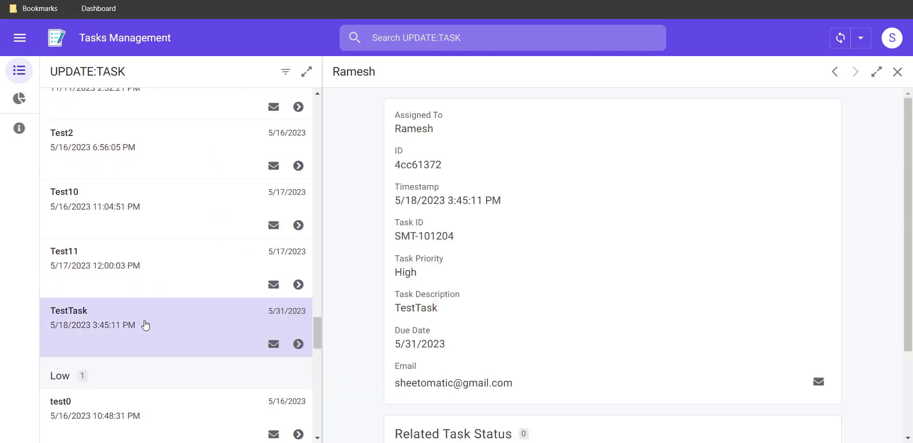
{"action": "scroll", "coordinate": [525, 233], "scroll_direction": "down", "scroll_amount": 1}
{"action": "left_click", "coordinate": [813, 417]}
{"action": "scroll", "coordinate": [567, 288], "scroll_direction": "down", "scroll_amount": 2}
{"action": "scroll", "coordinate": [590, 283], "scroll_direction": "up", "scroll_amount": 2}
Set status to Revision, revision date 10-06-2023, remark 'next Date require'.
{"action": "left_click", "coordinate": [582, 316]}
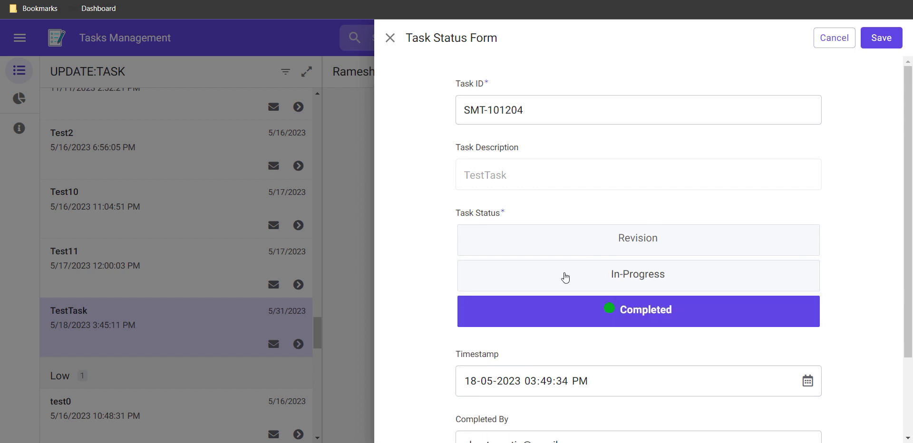
{"action": "scroll", "coordinate": [565, 275], "scroll_direction": "down", "scroll_amount": 2}
{"action": "left_click", "coordinate": [548, 143]}
{"action": "left_click", "coordinate": [807, 343]}
{"action": "left_click", "coordinate": [567, 293]}
{"action": "left_click", "coordinate": [495, 410]}
{"action": "type", "text": "next Date require"}
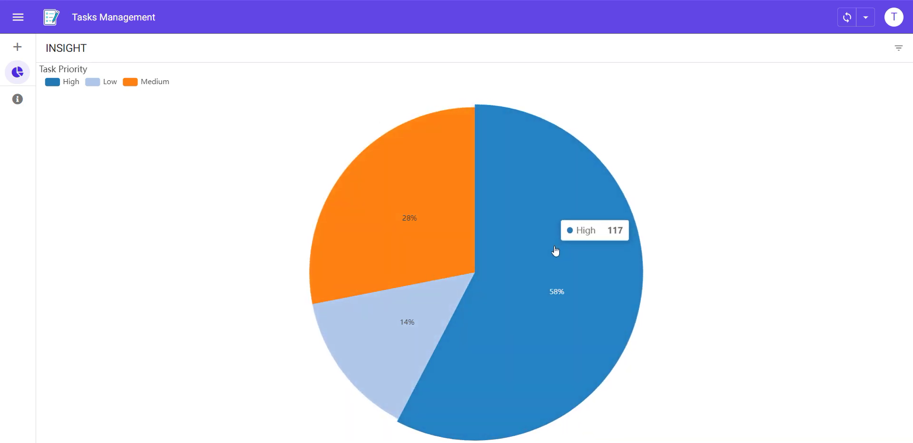
{"action": "left_click", "coordinate": [517, 202]}
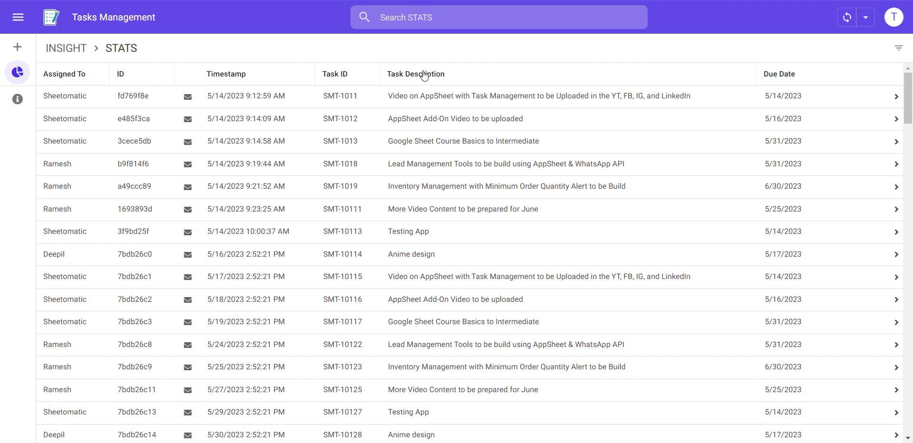
{"action": "left_click", "coordinate": [49, 73]}
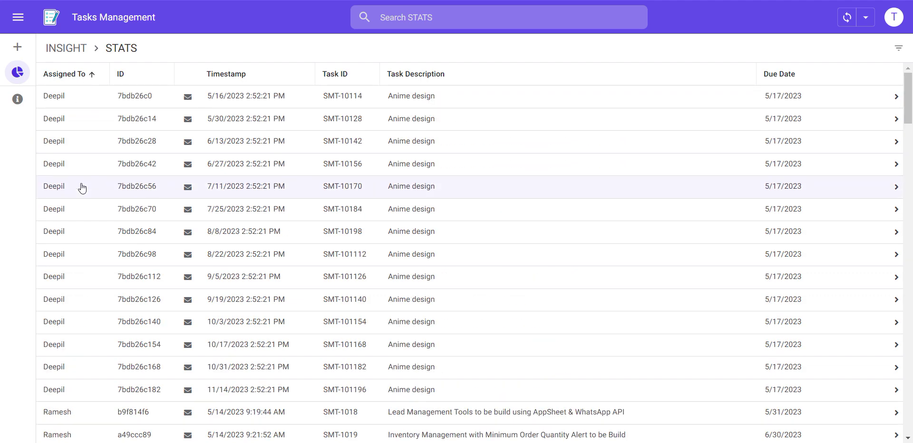
{"action": "scroll", "coordinate": [287, 231], "scroll_direction": "down", "scroll_amount": 5}
{"action": "scroll", "coordinate": [287, 231], "scroll_direction": "down", "scroll_amount": 5}
{"action": "scroll", "coordinate": [287, 231], "scroll_direction": "up", "scroll_amount": 3}
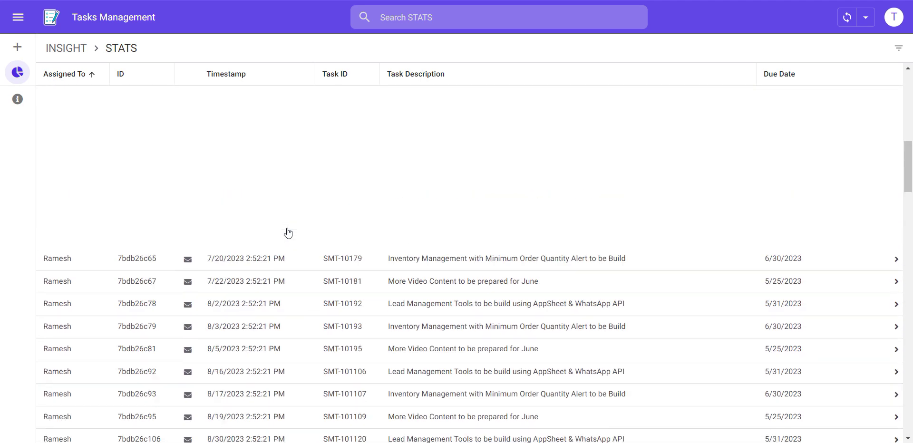
{"action": "scroll", "coordinate": [287, 231], "scroll_direction": "up", "scroll_amount": 5}
{"action": "scroll", "coordinate": [287, 231], "scroll_direction": "up", "scroll_amount": 3}
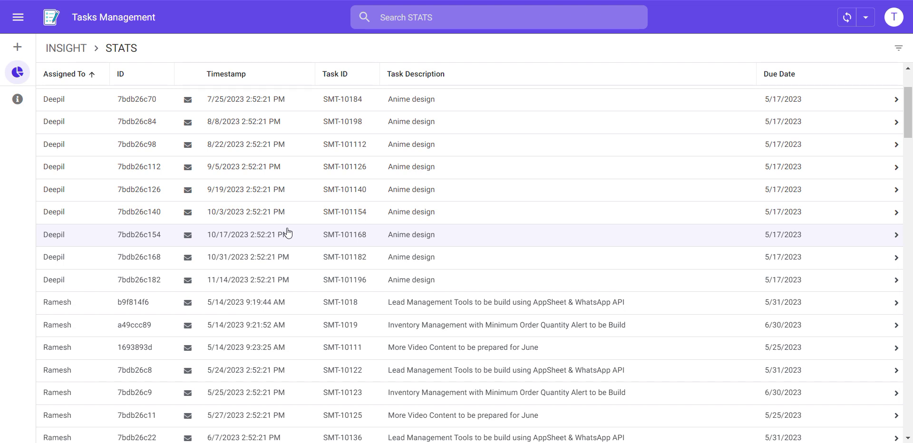
{"action": "left_click", "coordinate": [17, 72]}
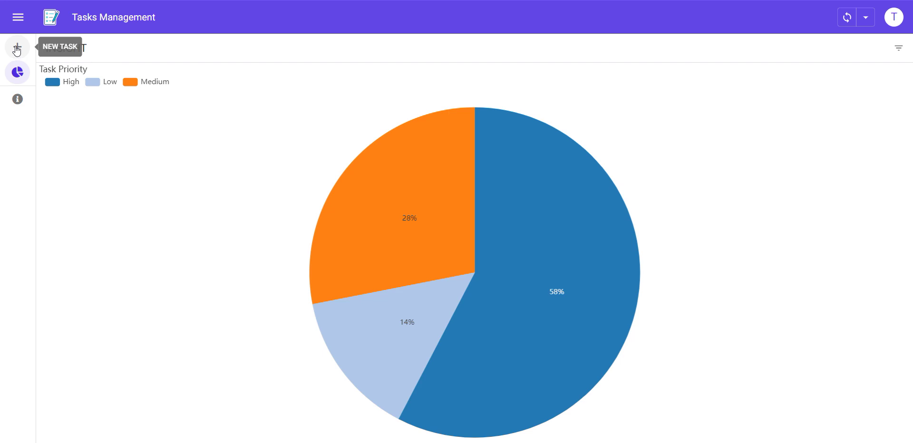
Cycle the NEW TASK list through High, Low and Medium filters, ending on All priorities.
{"action": "left_click", "coordinate": [18, 49]}
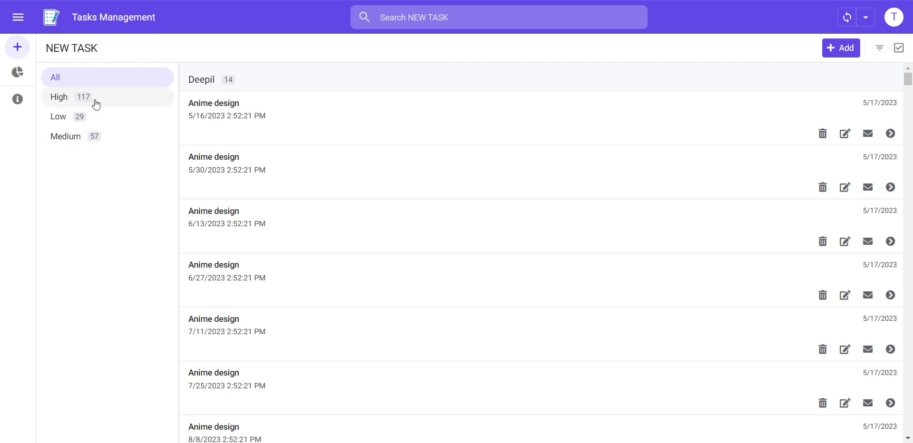
{"action": "left_click", "coordinate": [111, 102]}
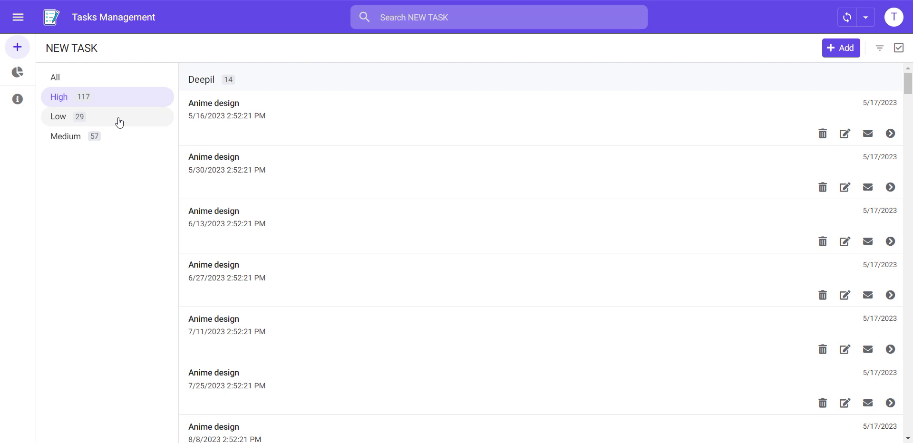
{"action": "left_click", "coordinate": [119, 119]}
{"action": "left_click", "coordinate": [121, 143]}
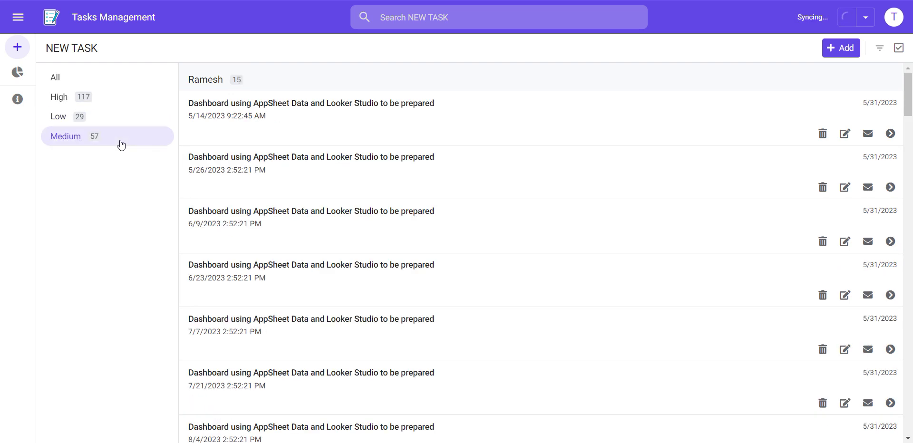
{"action": "left_click", "coordinate": [117, 98]}
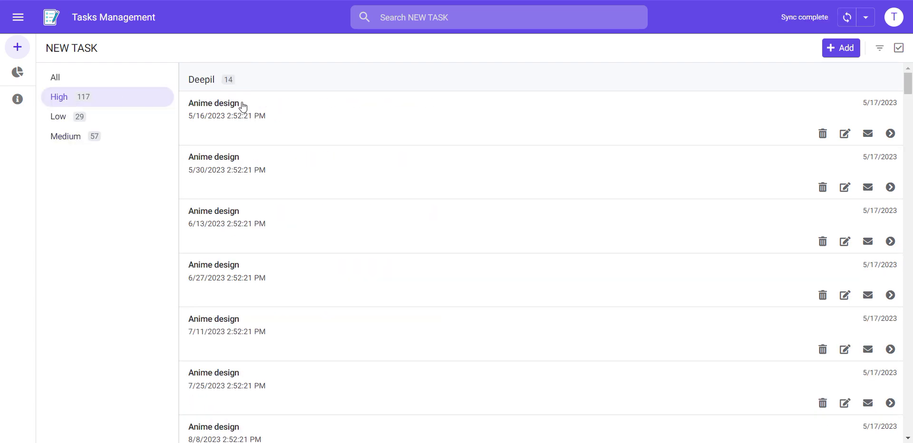
{"action": "left_click", "coordinate": [128, 118]}
{"action": "left_click", "coordinate": [114, 139]}
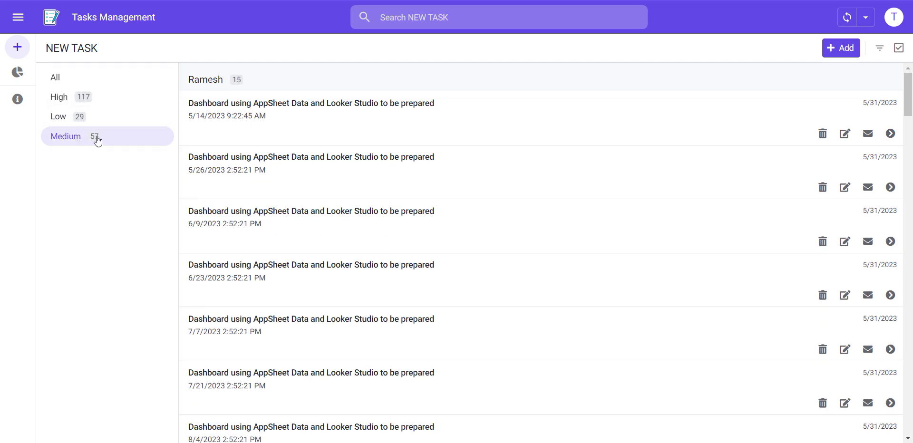
{"action": "left_click", "coordinate": [95, 121]}
{"action": "left_click", "coordinate": [108, 101]}
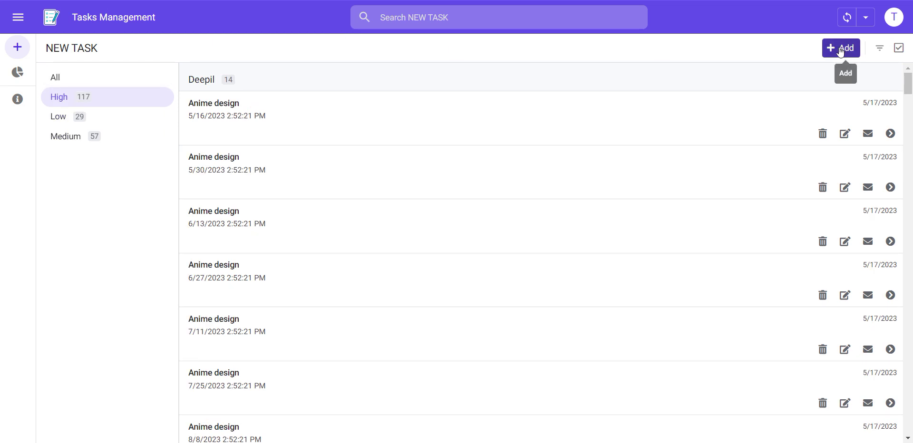
{"action": "left_click", "coordinate": [84, 81]}
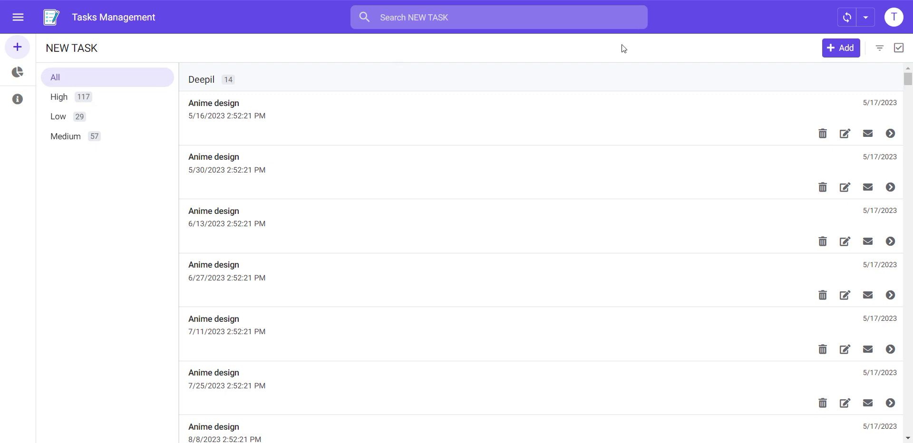
Discard an accidental new-task form and filter the list to High priority.
{"action": "left_click", "coordinate": [836, 48]}
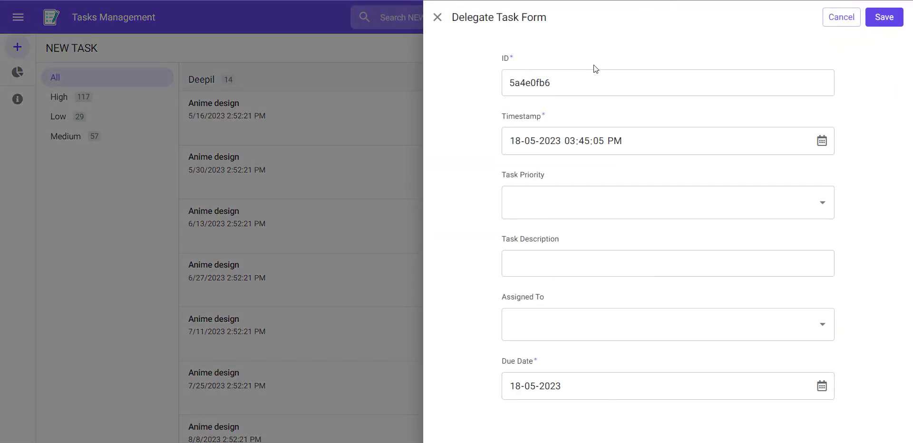
{"action": "left_click", "coordinate": [435, 17]}
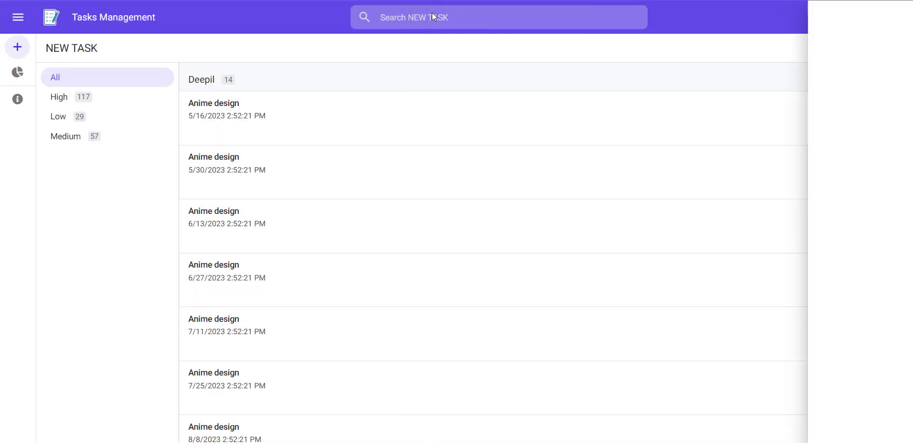
{"action": "left_click", "coordinate": [106, 97]}
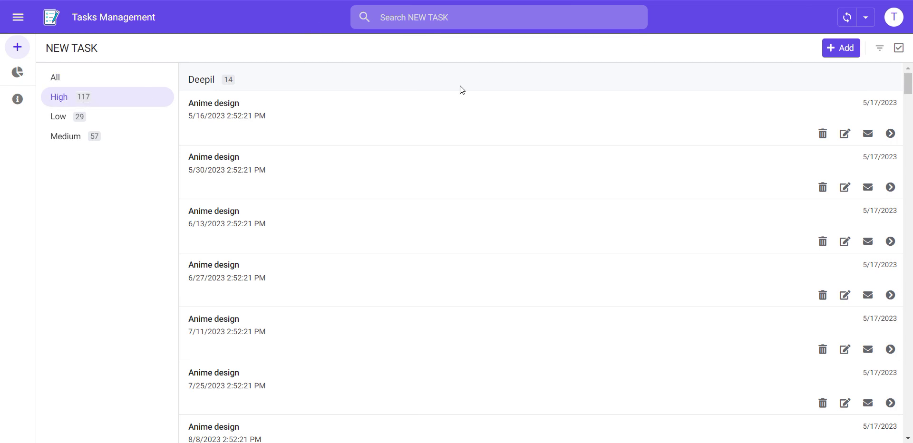
Create and save TestTask, assigned to the matching team member, due 31 May 2023.
{"action": "left_click", "coordinate": [849, 44]}
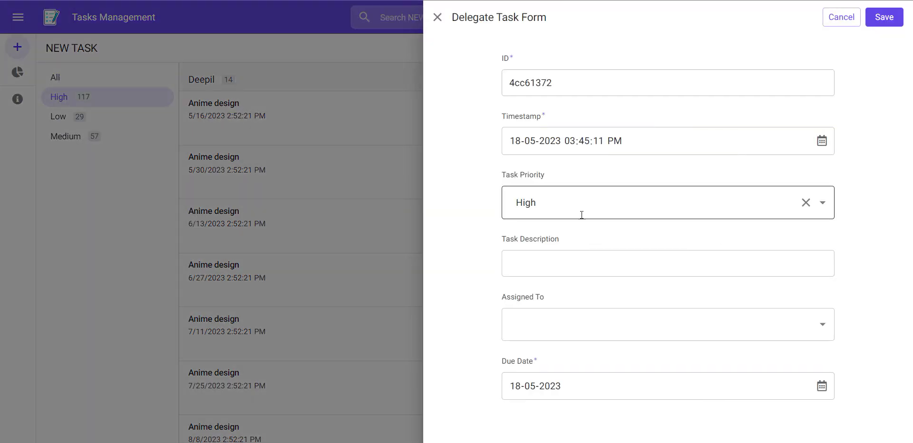
{"action": "left_click", "coordinate": [571, 268]}
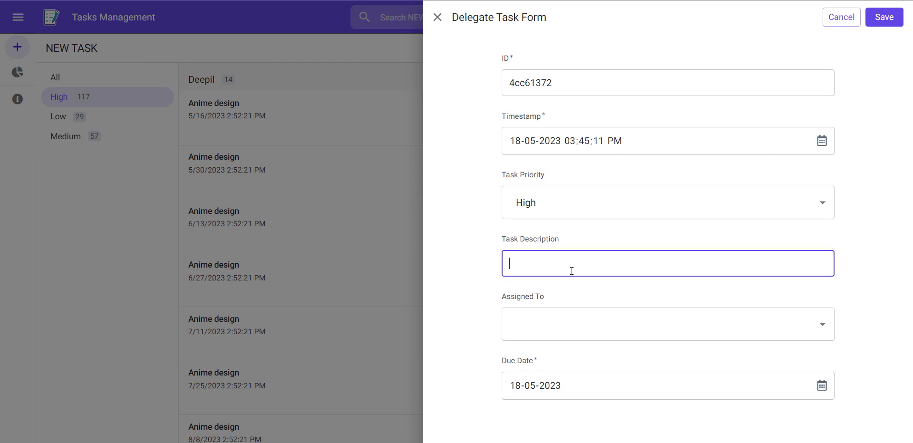
{"action": "type", "text": "TestT"}
{"action": "type", "text": "ask"}
{"action": "left_click", "coordinate": [572, 327]}
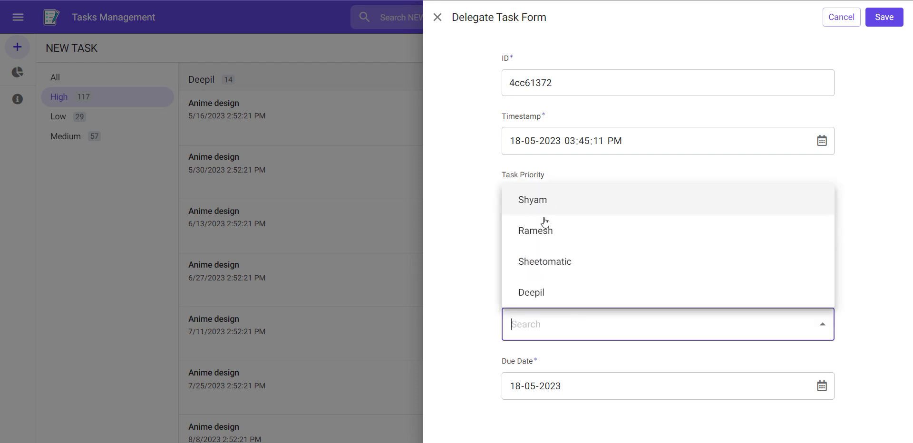
{"action": "left_click", "coordinate": [535, 264]}
{"action": "left_click_drag", "start_coordinate": [570, 330], "coordinate": [500, 323]}
{"action": "key", "text": "BackSpace"}
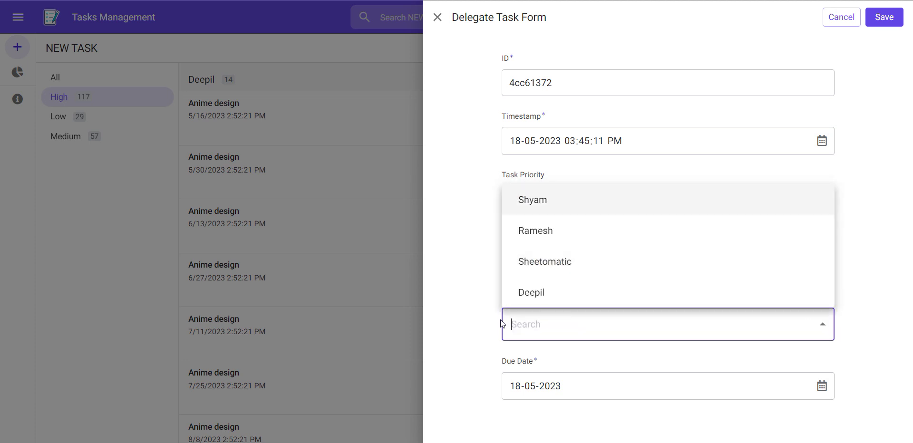
{"action": "type", "text": "ram"}
{"action": "left_click", "coordinate": [567, 360]}
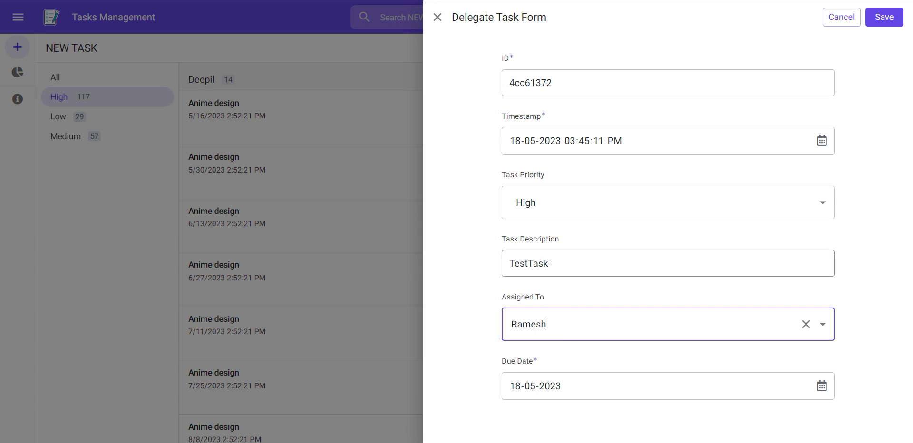
{"action": "left_click", "coordinate": [821, 385]}
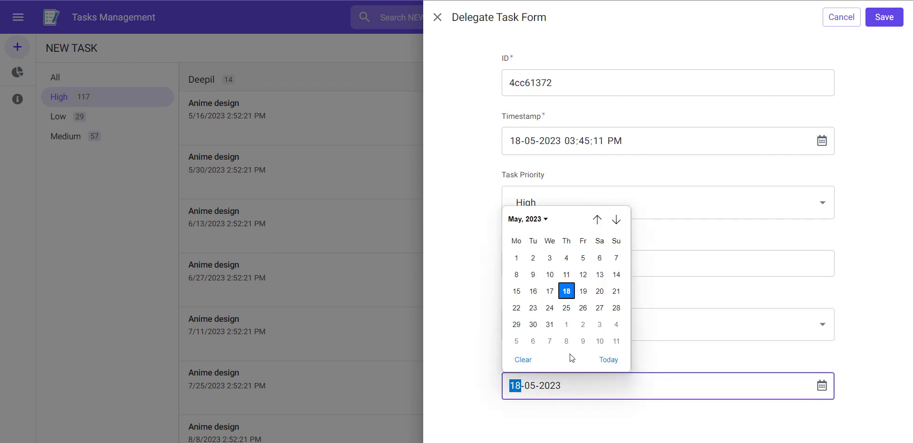
{"action": "left_click", "coordinate": [550, 325]}
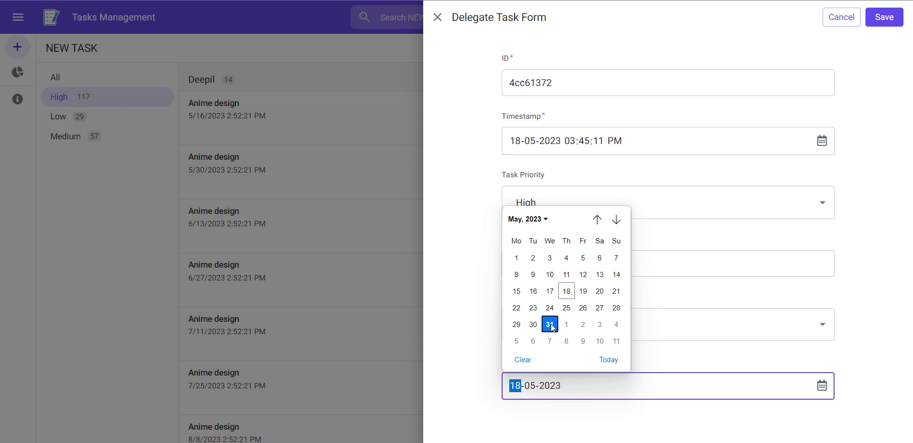
{"action": "left_click", "coordinate": [882, 20]}
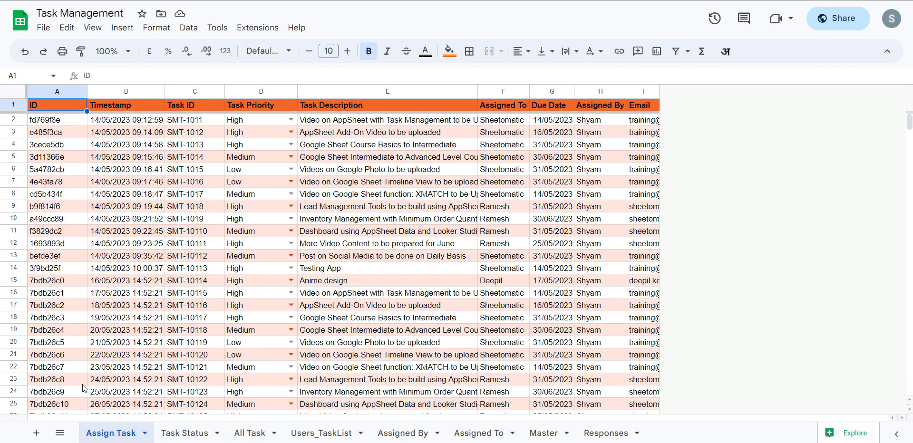
Jump to the last row (205) of Assign Task and step along TestTask's values.
{"action": "left_click", "coordinate": [84, 384]}
{"action": "key", "text": "ctrl+Down"}
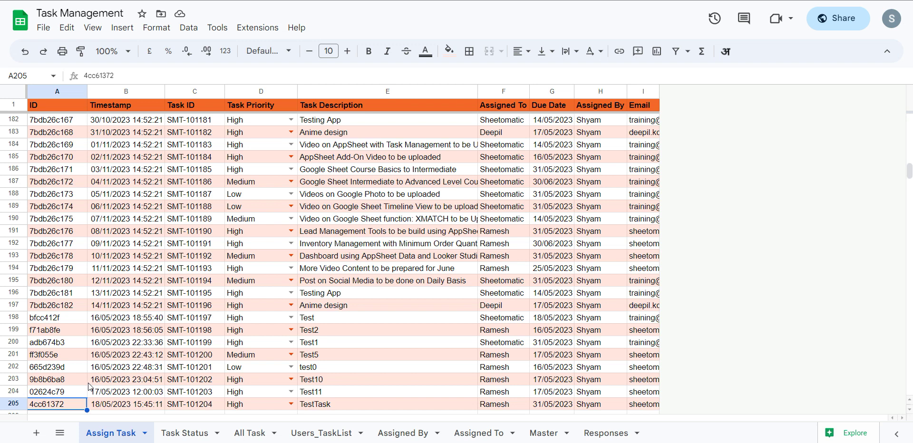
{"action": "scroll", "coordinate": [333, 408], "scroll_direction": "down", "scroll_amount": 1}
{"action": "key", "text": "Right"}
{"action": "key", "text": "Right"}
{"action": "key", "text": "Right"}
{"action": "key", "text": "Right"}
{"action": "key", "text": "Right"}
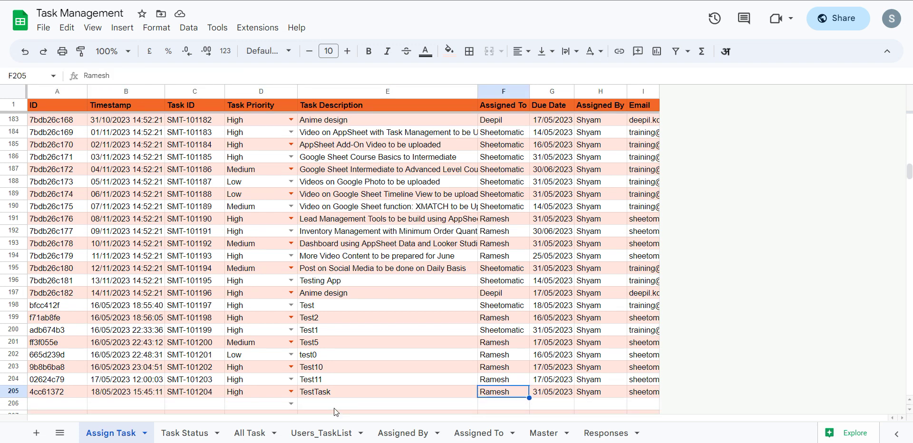
{"action": "key", "text": "ctrl+Right"}
{"action": "key", "text": "Home"}
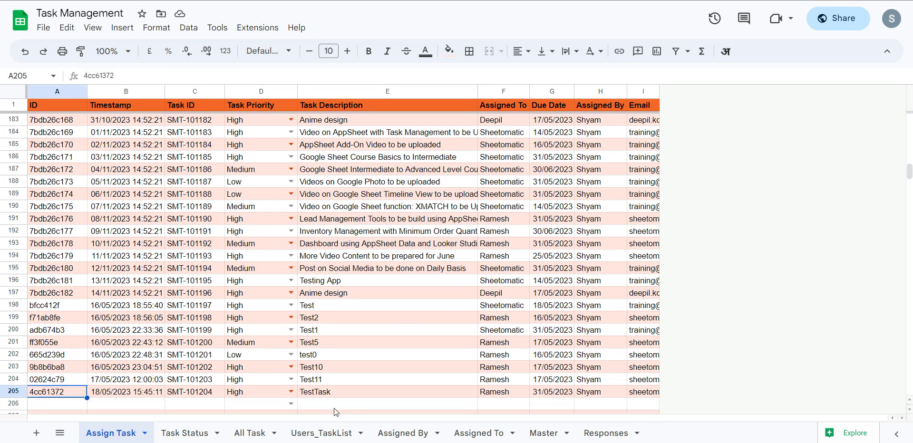
{"action": "key", "text": "Right"}
{"action": "key", "text": "Right"}
{"action": "key", "text": "Right"}
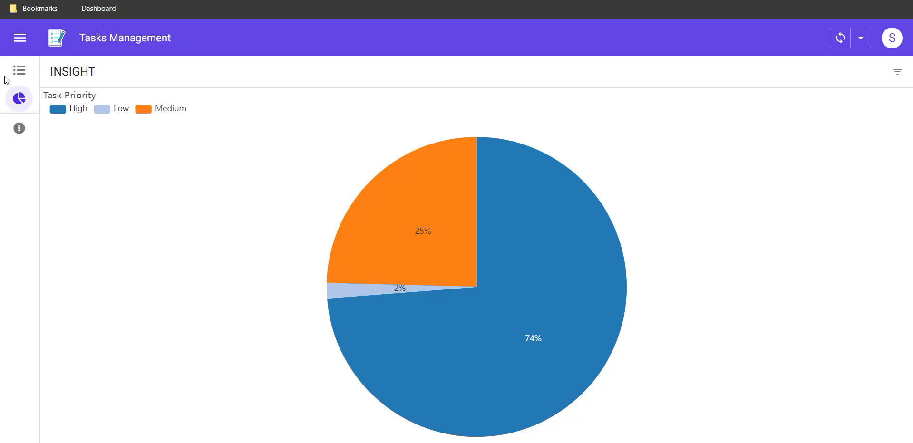
Leave the Insight pie chart and open the UPDATE:TASK list.
{"action": "left_click", "coordinate": [19, 99]}
{"action": "left_click", "coordinate": [18, 71]}
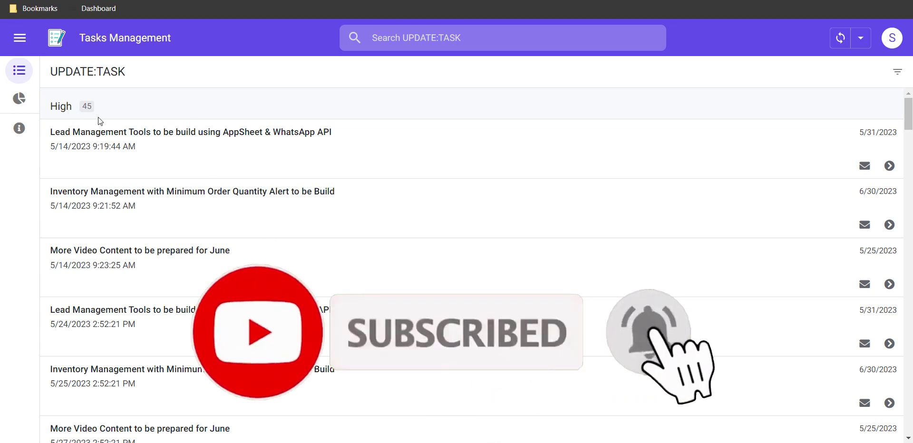
Scroll the UPDATE:TASK list and sync the app with the latest sheet data.
{"action": "scroll", "coordinate": [322, 255], "scroll_direction": "down", "scroll_amount": 5}
{"action": "scroll", "coordinate": [322, 266], "scroll_direction": "down", "scroll_amount": 5}
{"action": "scroll", "coordinate": [321, 265], "scroll_direction": "down", "scroll_amount": 5}
{"action": "scroll", "coordinate": [322, 265], "scroll_direction": "down", "scroll_amount": 2}
{"action": "scroll", "coordinate": [321, 265], "scroll_direction": "down", "scroll_amount": 5}
{"action": "scroll", "coordinate": [322, 266], "scroll_direction": "down", "scroll_amount": 5}
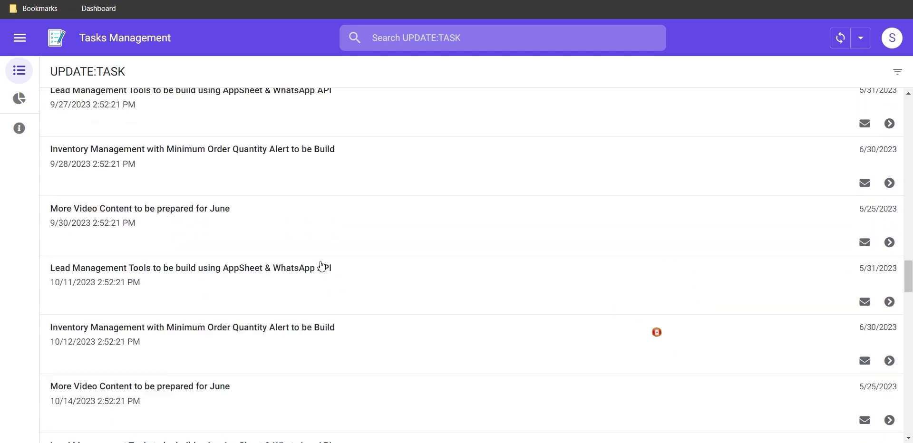
{"action": "scroll", "coordinate": [317, 263], "scroll_direction": "down", "scroll_amount": 5}
{"action": "left_click", "coordinate": [840, 38]}
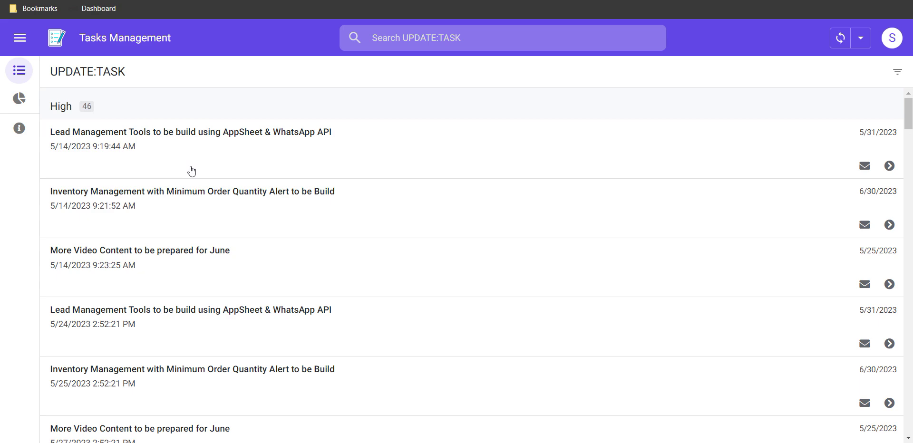
Scroll down to locate TestTask (due 5/31/2023) among the 46 High-priority tasks.
{"action": "scroll", "coordinate": [215, 252], "scroll_direction": "down", "scroll_amount": 5}
{"action": "scroll", "coordinate": [215, 254], "scroll_direction": "down", "scroll_amount": 4}
{"action": "scroll", "coordinate": [217, 255], "scroll_direction": "down", "scroll_amount": 3}
{"action": "scroll", "coordinate": [216, 255], "scroll_direction": "down", "scroll_amount": 2}
{"action": "scroll", "coordinate": [216, 255], "scroll_direction": "down", "scroll_amount": 3}
{"action": "scroll", "coordinate": [216, 255], "scroll_direction": "down", "scroll_amount": 3}
{"action": "scroll", "coordinate": [216, 255], "scroll_direction": "down", "scroll_amount": 5}
{"action": "scroll", "coordinate": [216, 255], "scroll_direction": "down", "scroll_amount": 5}
{"action": "scroll", "coordinate": [216, 254], "scroll_direction": "down", "scroll_amount": 5}
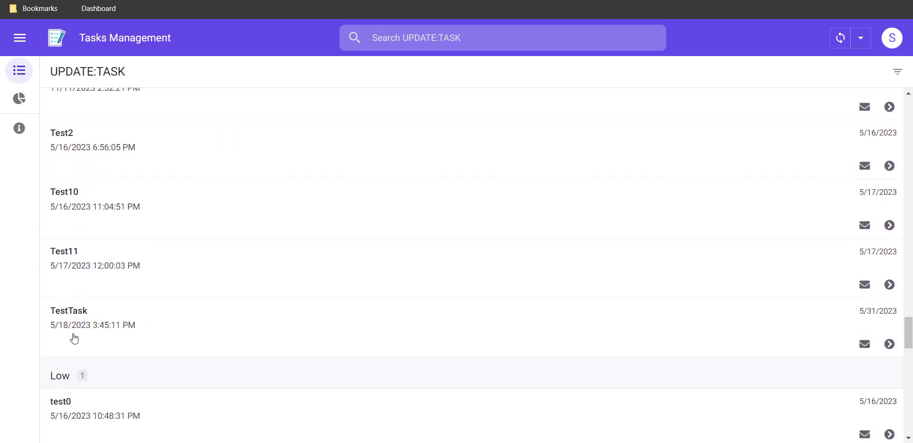
Open TestTask's details (SMT-101204) and add a new status entry for it.
{"action": "left_click", "coordinate": [146, 325]}
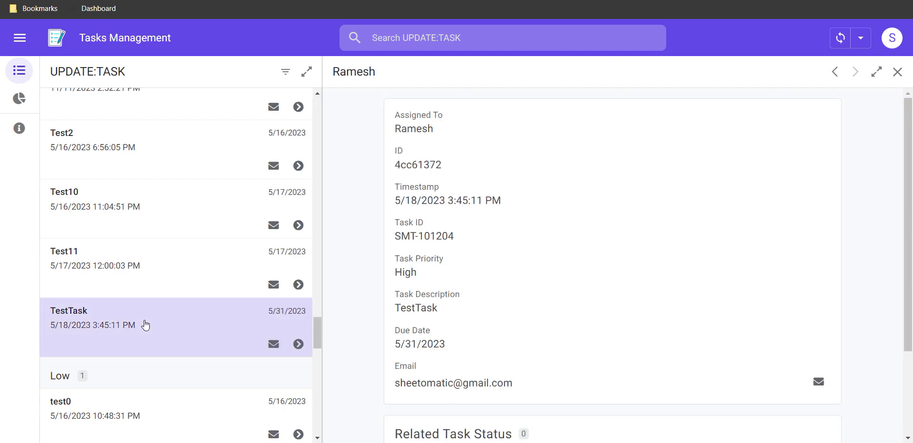
{"action": "scroll", "coordinate": [486, 272], "scroll_direction": "down", "scroll_amount": 3}
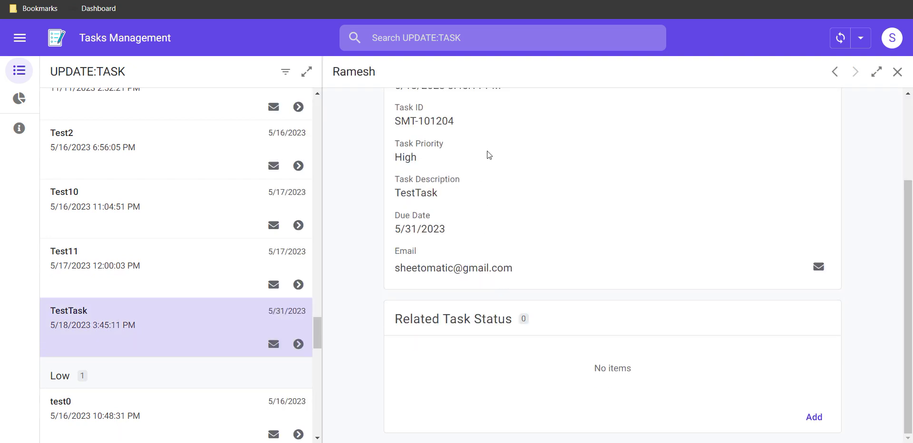
{"action": "scroll", "coordinate": [524, 229], "scroll_direction": "up", "scroll_amount": 2}
{"action": "scroll", "coordinate": [524, 229], "scroll_direction": "down", "scroll_amount": 2}
{"action": "left_click", "coordinate": [813, 420]}
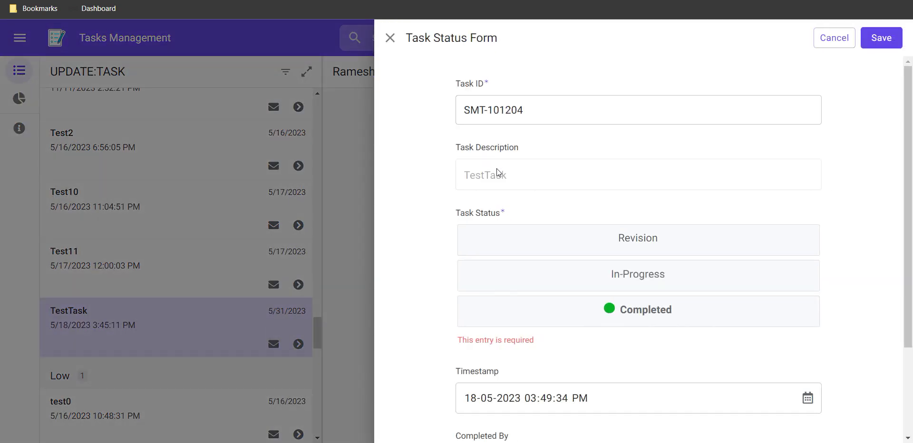
Mark TestTask Revision with revision date 10-06-2023 and remark 'next Date required'.
{"action": "scroll", "coordinate": [565, 285], "scroll_direction": "down", "scroll_amount": 2}
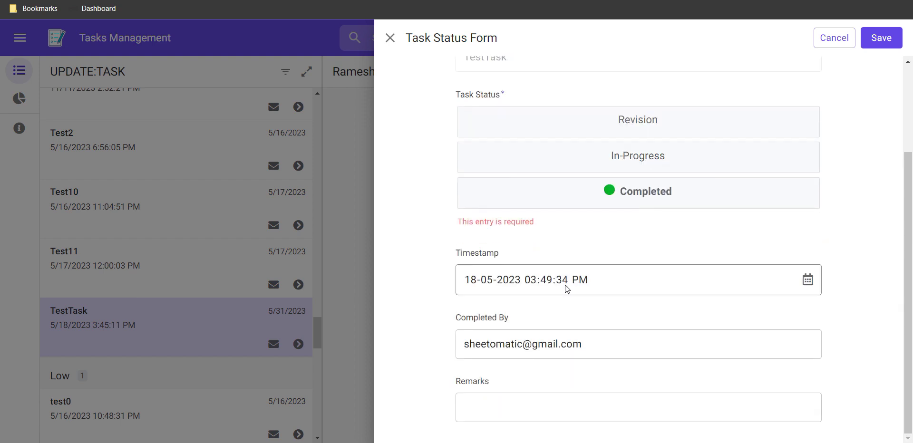
{"action": "scroll", "coordinate": [565, 285], "scroll_direction": "up", "scroll_amount": 2}
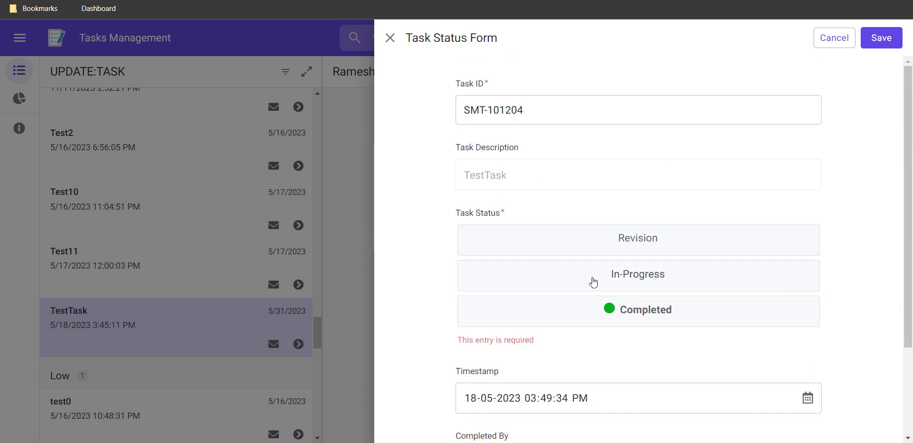
{"action": "left_click", "coordinate": [585, 318]}
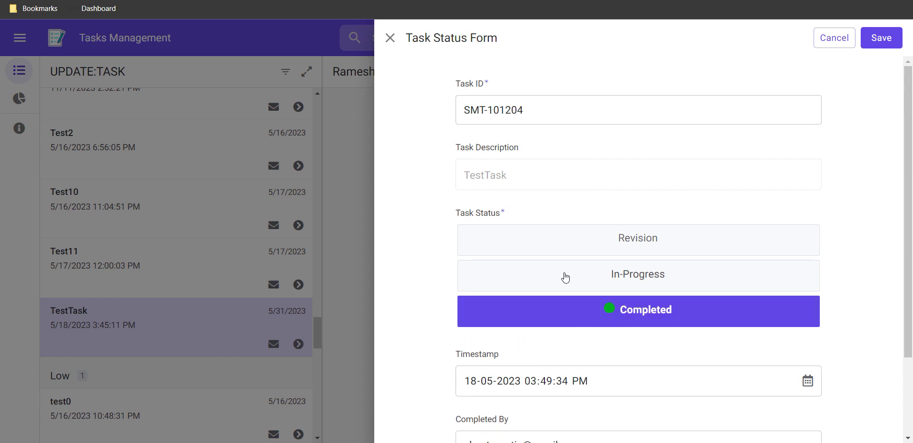
{"action": "scroll", "coordinate": [564, 278], "scroll_direction": "down", "scroll_amount": 3}
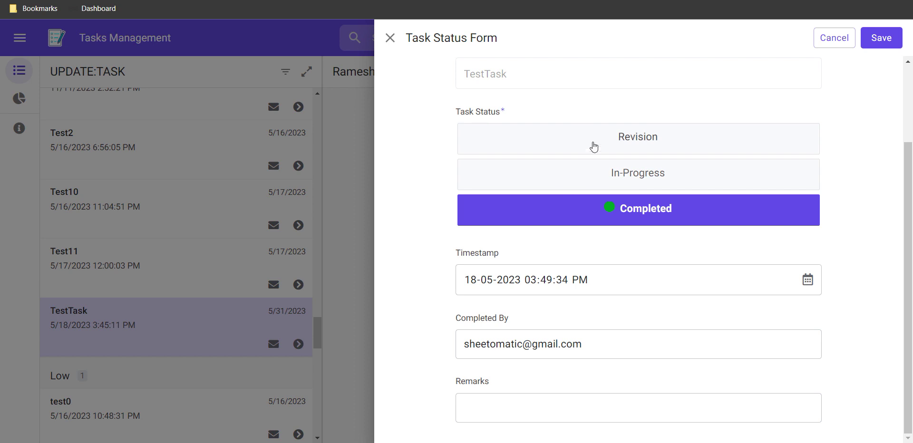
{"action": "left_click", "coordinate": [548, 142]}
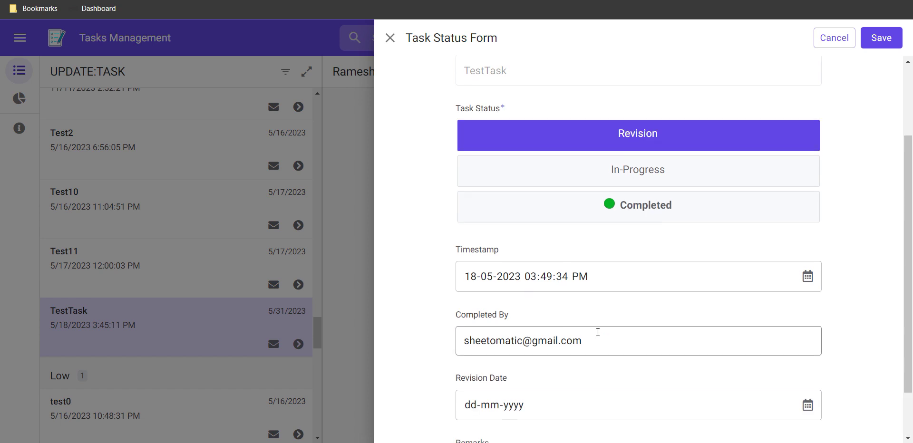
{"action": "scroll", "coordinate": [570, 339], "scroll_direction": "down", "scroll_amount": 2}
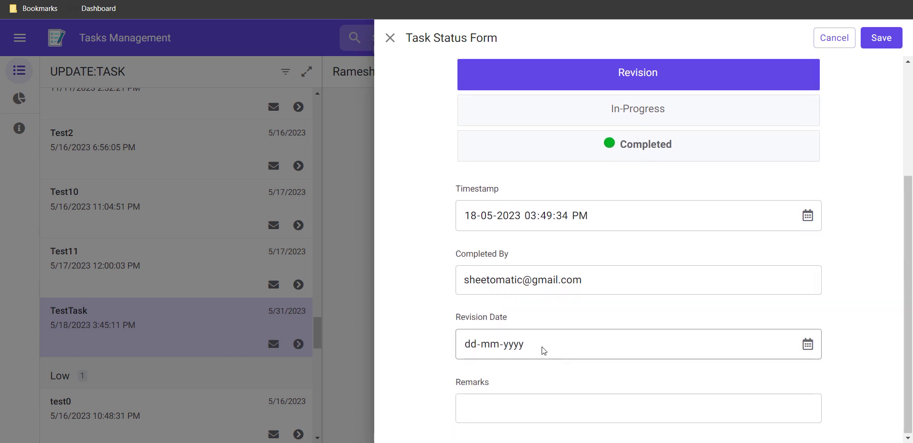
{"action": "left_click", "coordinate": [807, 344]}
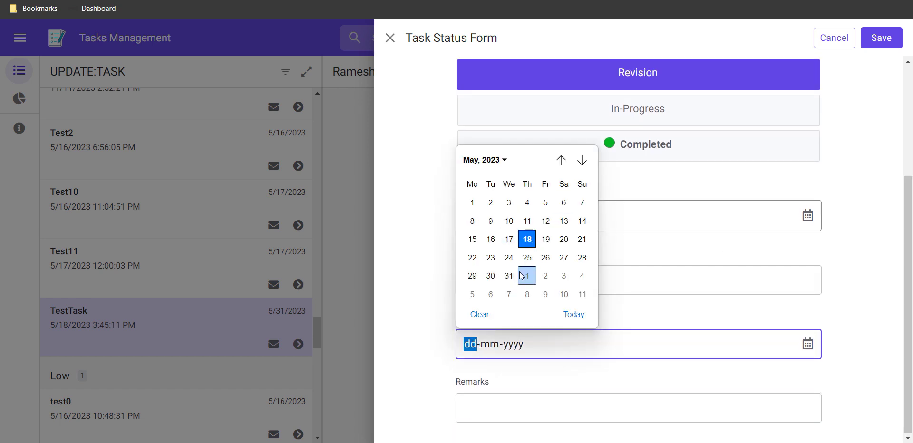
{"action": "left_click", "coordinate": [564, 294]}
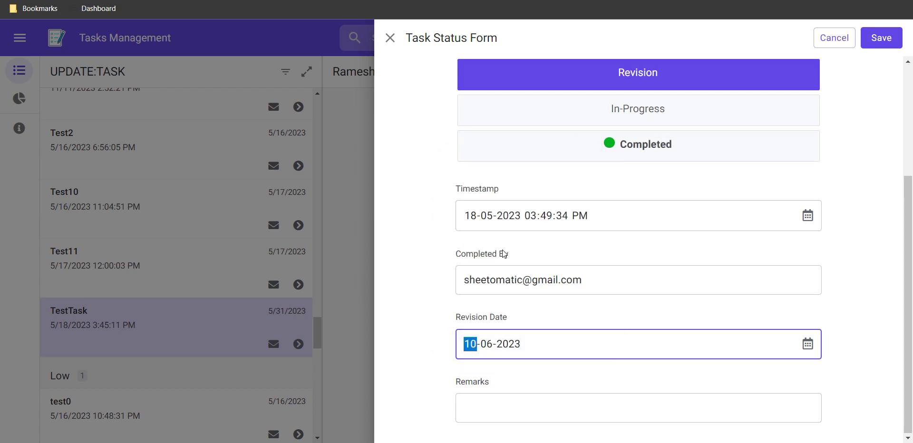
{"action": "left_click", "coordinate": [495, 410]}
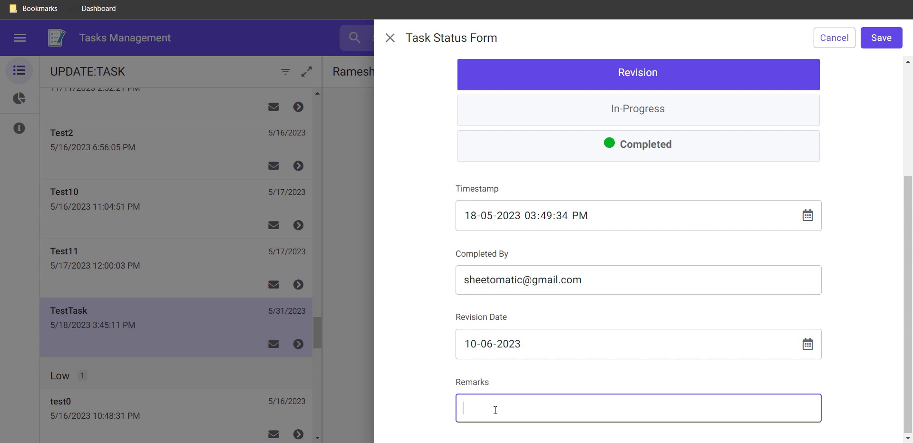
{"action": "type", "text": "Tes"}
{"action": "key", "text": "BackSpace"}
{"action": "key", "text": "BackSpace"}
{"action": "key", "text": "BackSpace"}
{"action": "type", "text": "next Date required"}
Save the Revision update and inspect the new timestamp in the All Task sheet.
{"action": "left_click", "coordinate": [883, 42]}
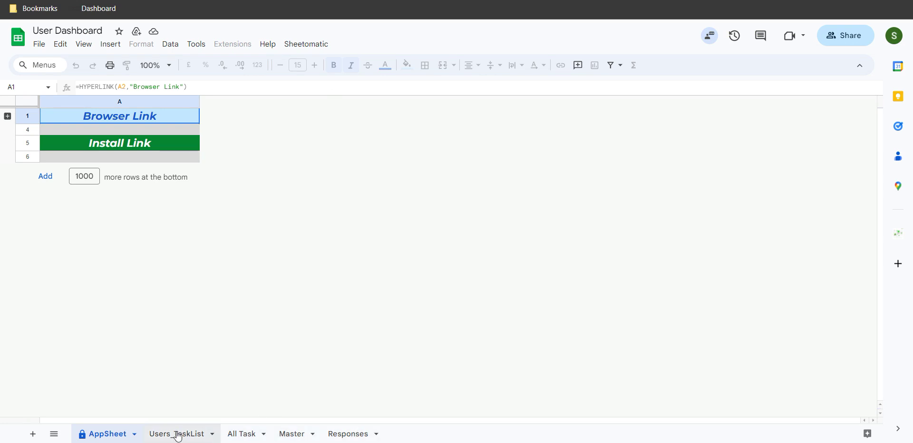
{"action": "left_click", "coordinate": [245, 434]}
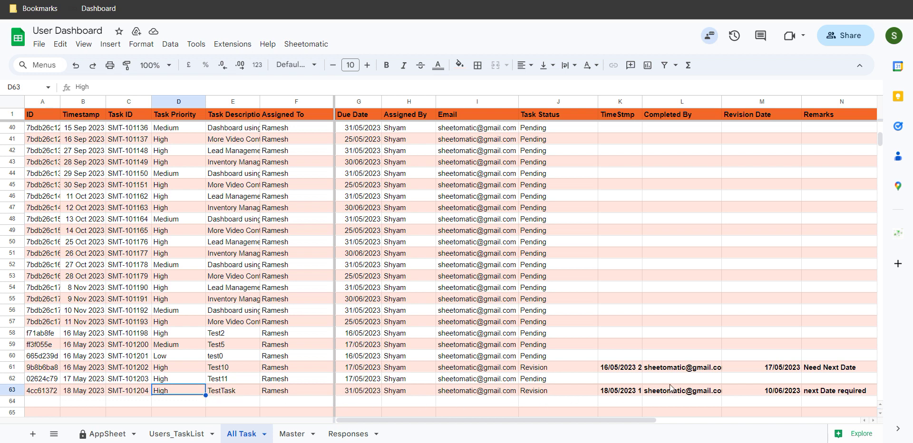
{"action": "left_click", "coordinate": [635, 394]}
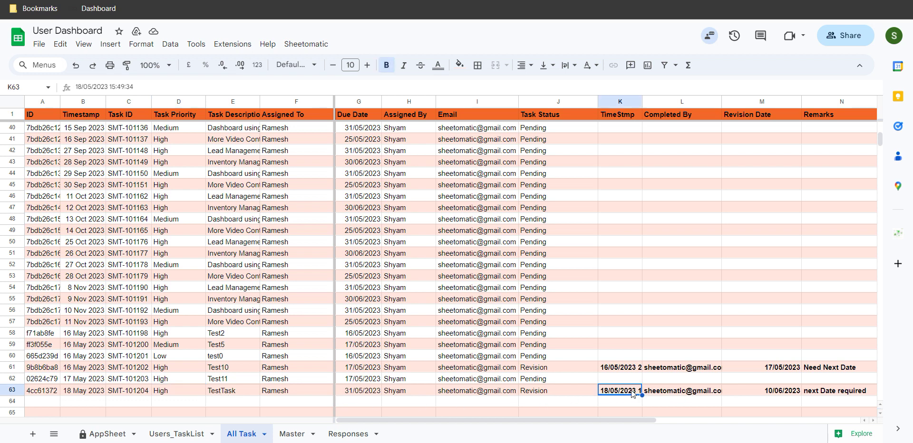
{"action": "key", "text": "Right"}
Review SMT-101204's revision date and remarks, then switch to the AppSheet sheet.
{"action": "key", "text": "Right"}
{"action": "key", "text": "Right"}
{"action": "key", "text": "Left"}
{"action": "key", "text": "Right"}
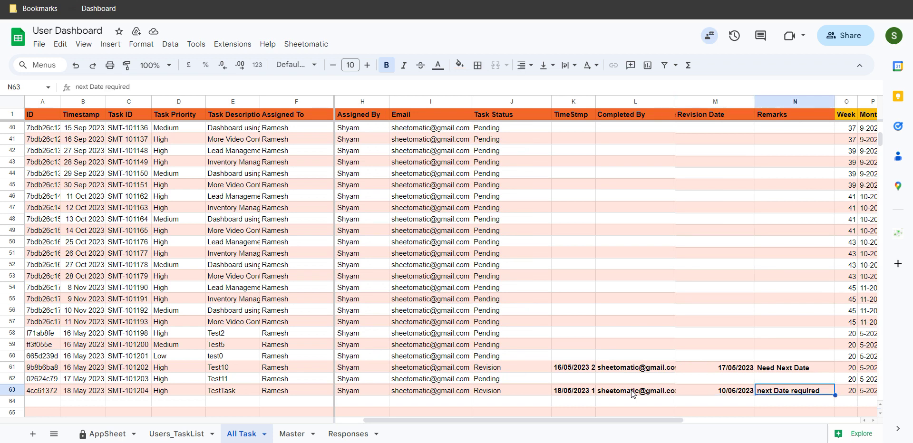
{"action": "key", "text": "Left"}
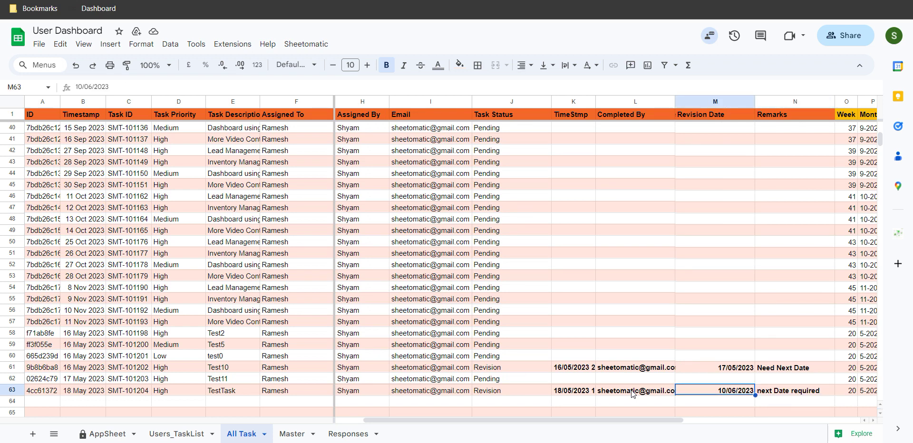
{"action": "key", "text": "Right"}
{"action": "key", "text": "Right"}
{"action": "key", "text": "Right"}
{"action": "key", "text": "Left"}
{"action": "key", "text": "Left"}
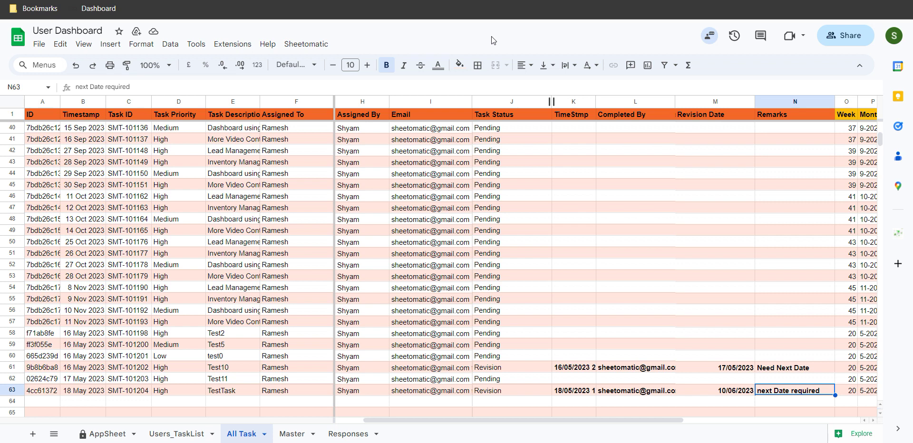
{"action": "key", "text": "ctrl+shift+Page_Up"}
{"action": "key", "text": "ctrl+shift+Page_Up"}
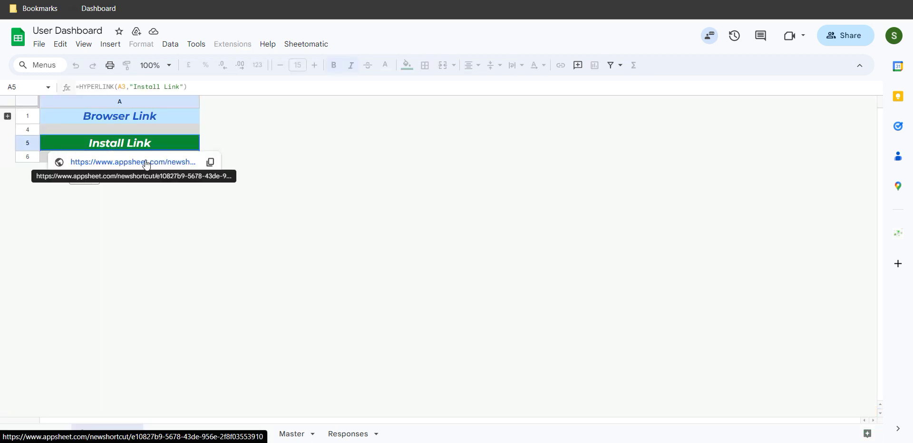
{"action": "mouse_move", "coordinate": [118, 143]}
{"action": "left_click", "coordinate": [146, 160]}
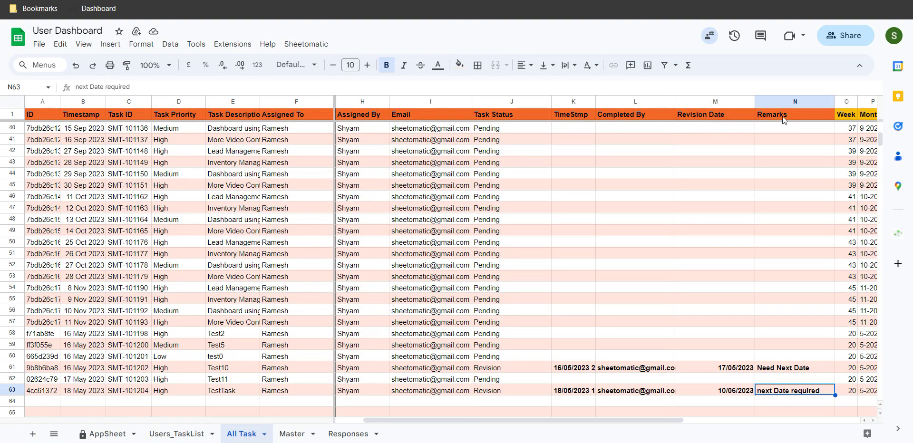
Return to the All Task sheet and check the WhatsApp Number placeholder cells.
{"action": "left_click", "coordinate": [782, 116]}
{"action": "key", "text": "Right"}
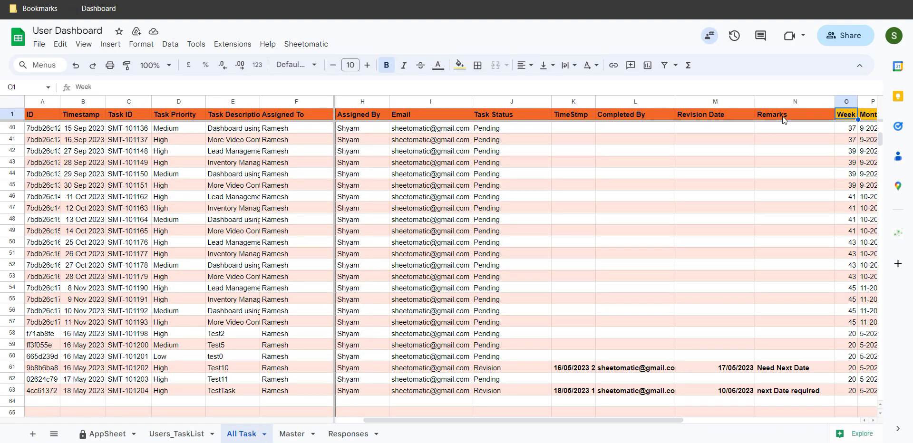
{"action": "key", "text": "Right"}
{"action": "key", "text": "Right"}
{"action": "key", "text": "Right"}
{"action": "key", "text": "Right"}
{"action": "key", "text": "Right"}
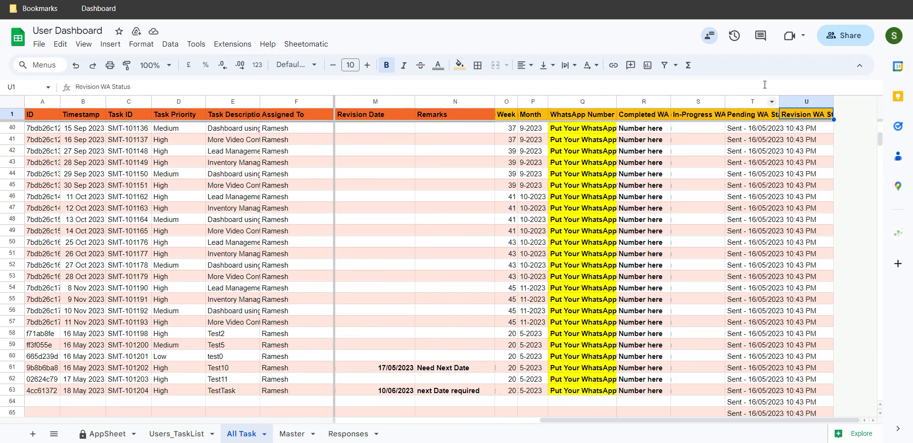
{"action": "left_click", "coordinate": [575, 126]}
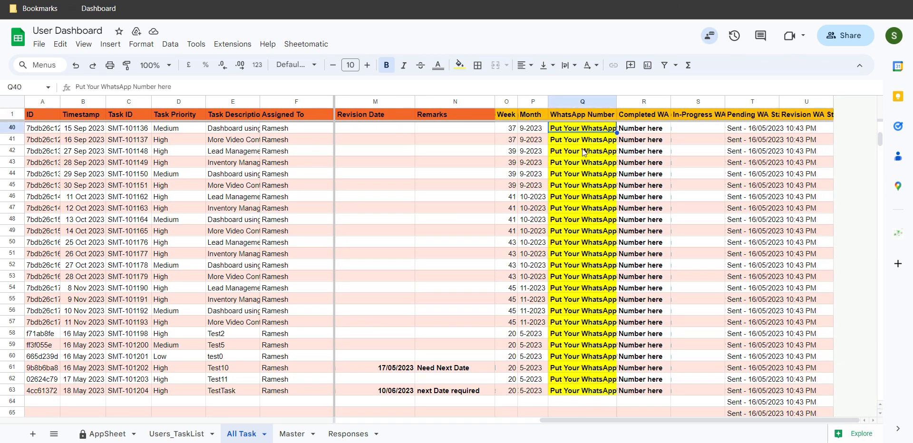
{"action": "left_click", "coordinate": [579, 141]}
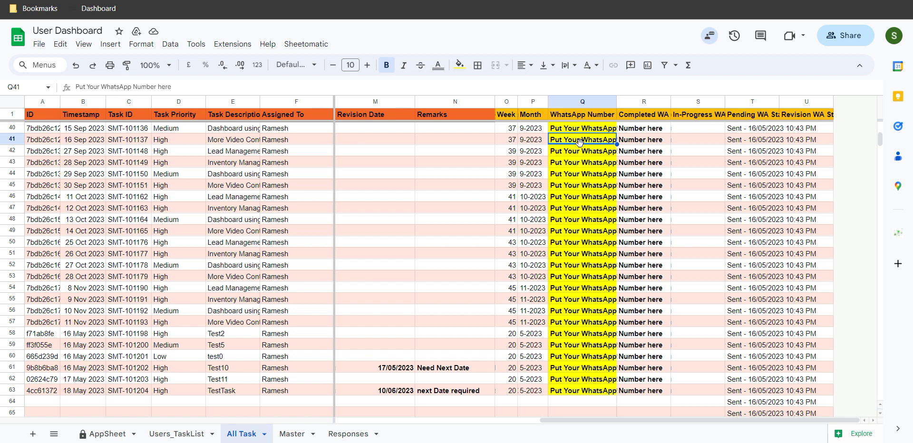
Inspect Q2's ARRAYFORMULA placeholder 'Put Your WhatsApp Number here' unchanged, then jump to row 63.
{"action": "key", "text": "ctrl+Down"}
{"action": "key", "text": "Down"}
{"action": "key", "text": "Up"}
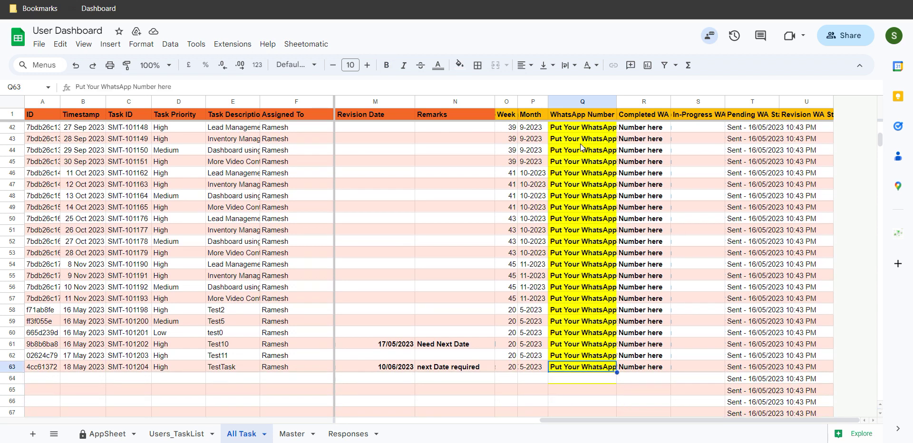
{"action": "key", "text": "ctrl+Up"}
{"action": "key", "text": "Down"}
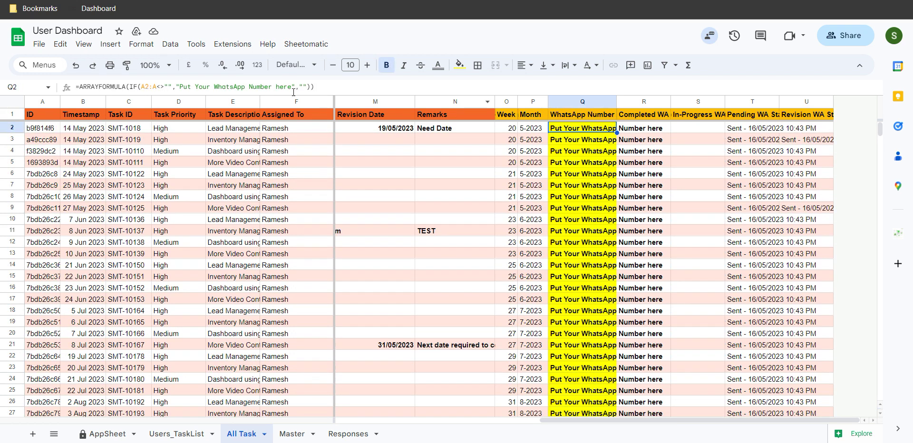
{"action": "left_click_drag", "start_coordinate": [179, 86], "coordinate": [291, 87]}
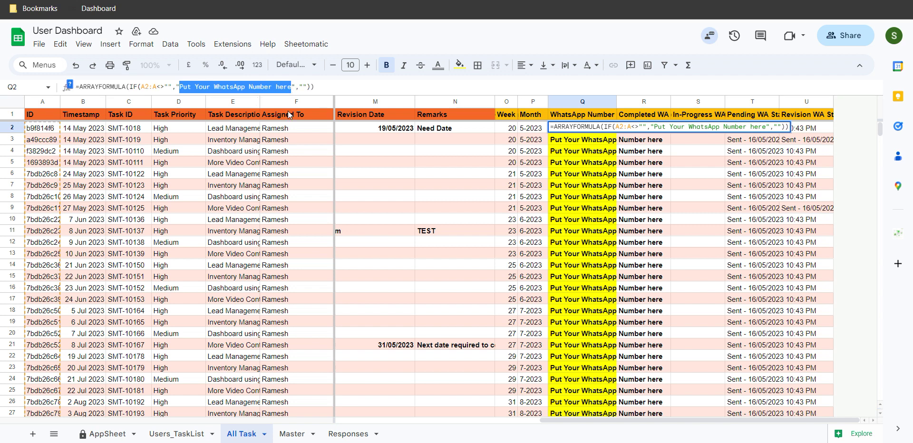
{"action": "key", "text": "Escape"}
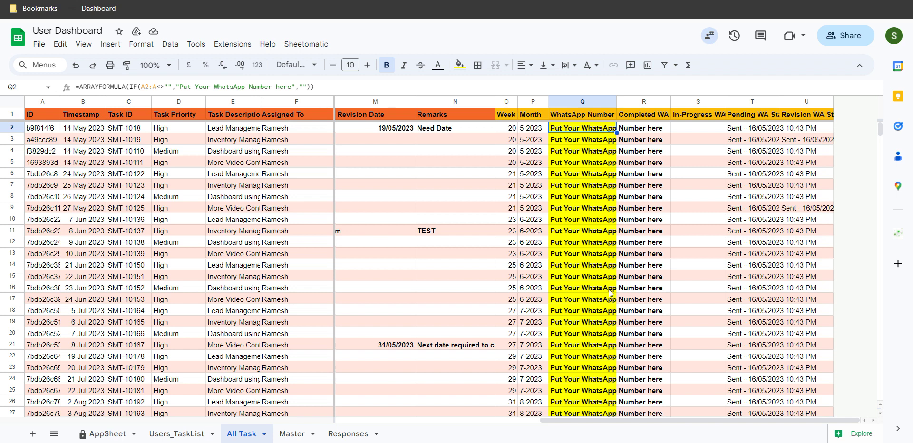
{"action": "key", "text": "ctrl+Down"}
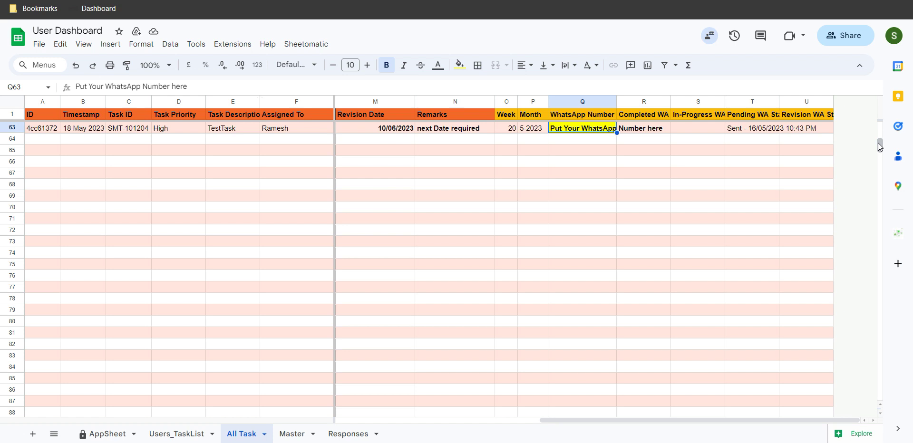
On Users_TaskList, clear B1 and reselect the same doer to refill the priority tables.
{"action": "left_click", "coordinate": [174, 435]}
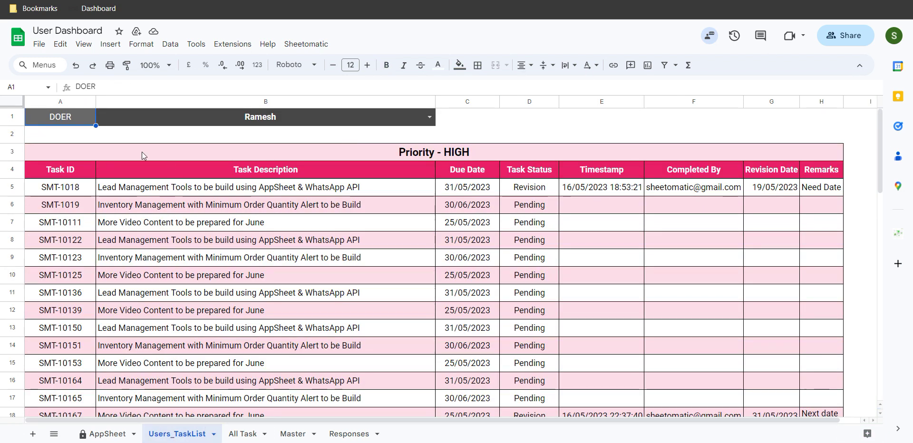
{"action": "left_click", "coordinate": [424, 121]}
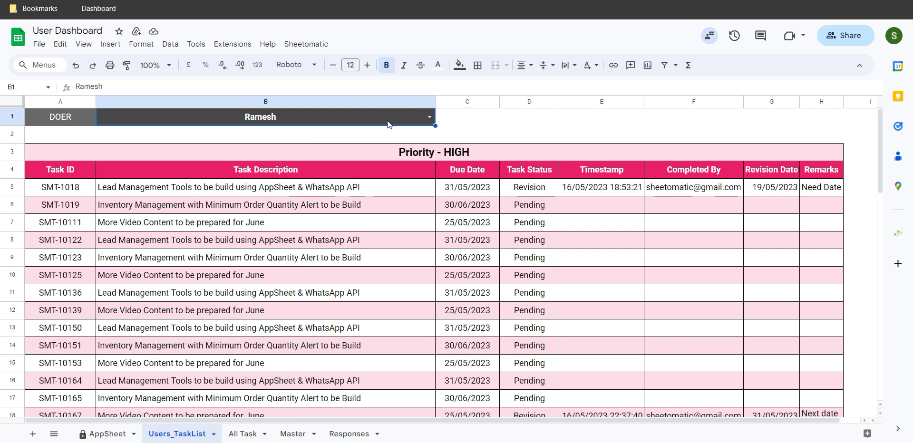
{"action": "key", "text": "Delete"}
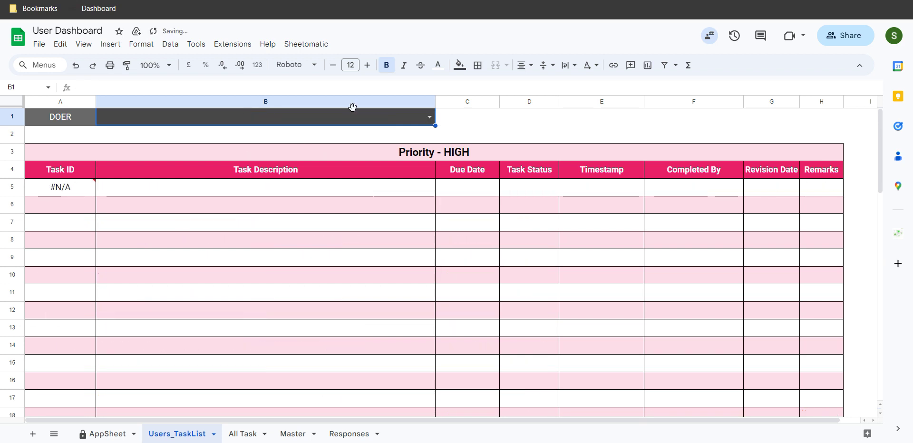
{"action": "left_click", "coordinate": [421, 120]}
{"action": "left_click", "coordinate": [205, 131]}
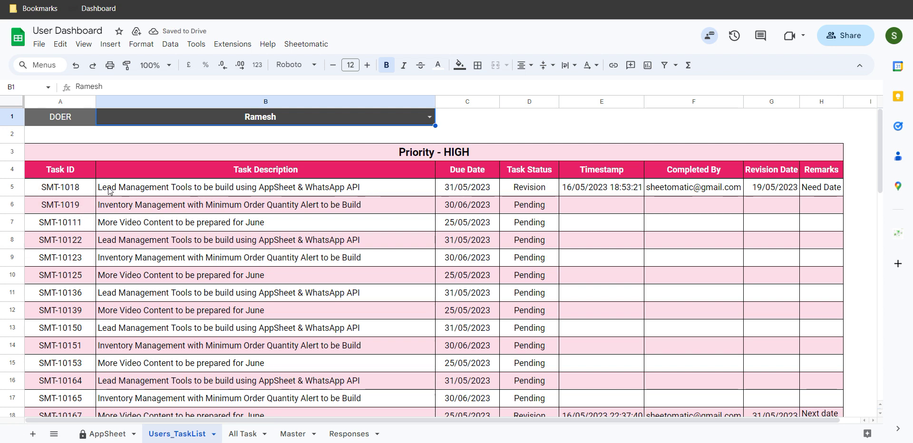
{"action": "scroll", "coordinate": [401, 218], "scroll_direction": "down", "scroll_amount": 3}
{"action": "scroll", "coordinate": [401, 217], "scroll_direction": "down", "scroll_amount": 2}
{"action": "scroll", "coordinate": [304, 266], "scroll_direction": "down", "scroll_amount": 2}
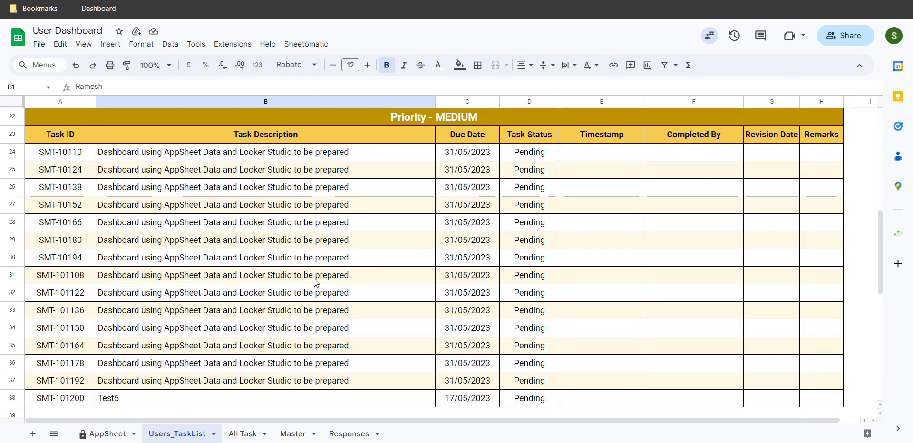
{"action": "scroll", "coordinate": [317, 285], "scroll_direction": "down", "scroll_amount": 5}
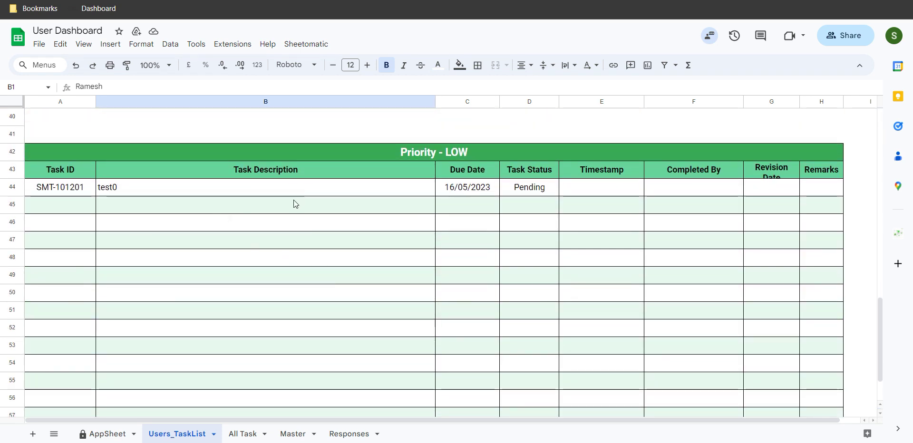
{"action": "scroll", "coordinate": [360, 190], "scroll_direction": "up", "scroll_amount": 4}
{"action": "scroll", "coordinate": [358, 189], "scroll_direction": "up", "scroll_amount": 6}
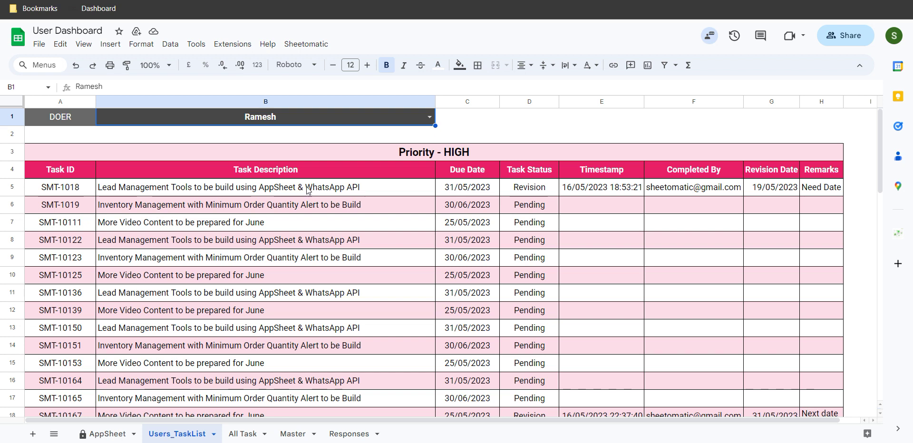
Download the TaskReminder_20230516 PDF from the Responses sheet's B2 link and open it.
{"action": "left_click", "coordinate": [349, 434]}
{"action": "mouse_move", "coordinate": [128, 125]}
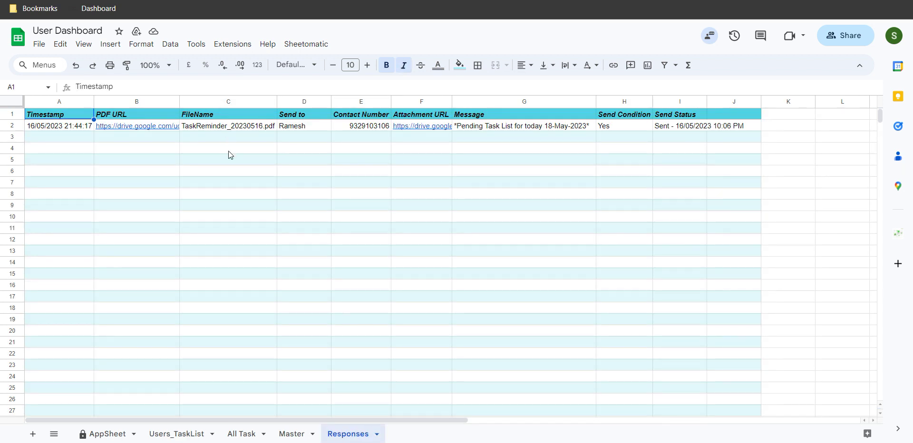
{"action": "left_click", "coordinate": [129, 126]}
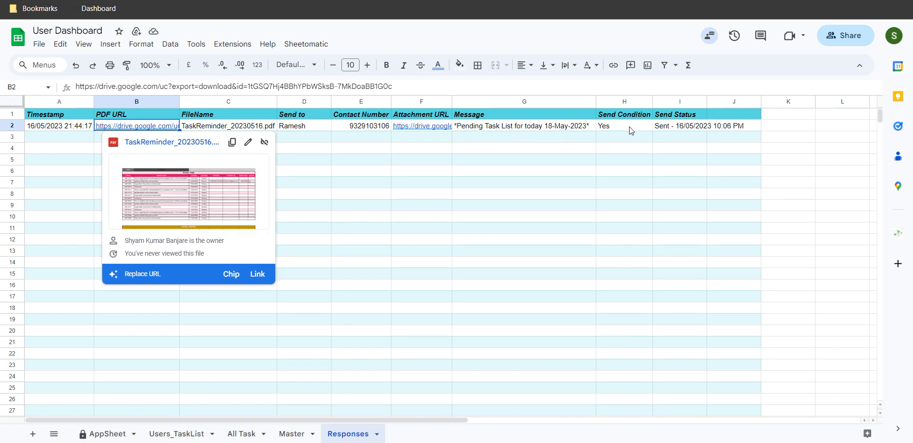
{"action": "left_click", "coordinate": [352, 127]}
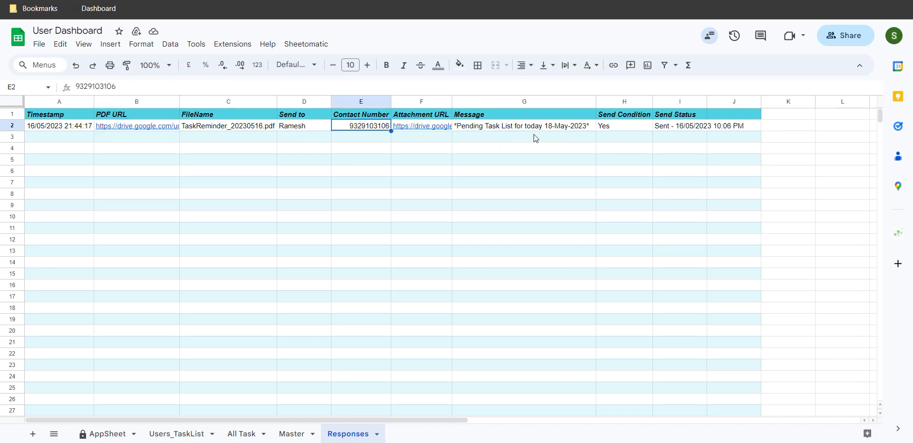
{"action": "left_click", "coordinate": [142, 127]}
{"action": "left_click", "coordinate": [161, 219]}
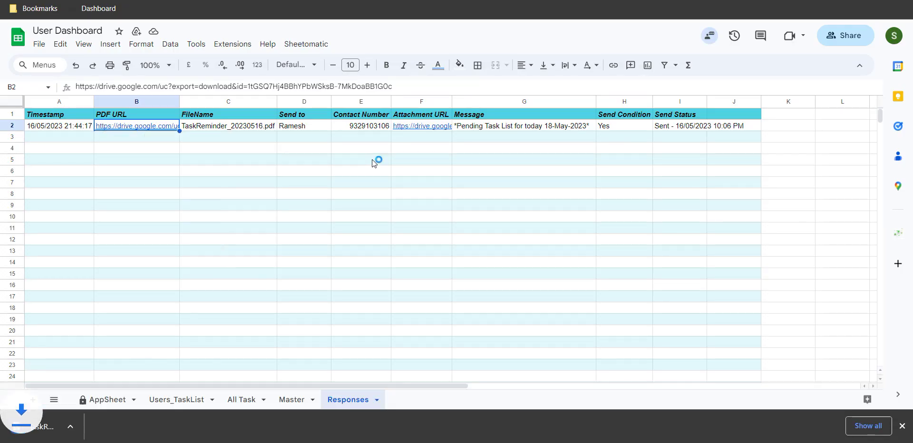
{"action": "left_click", "coordinate": [55, 434]}
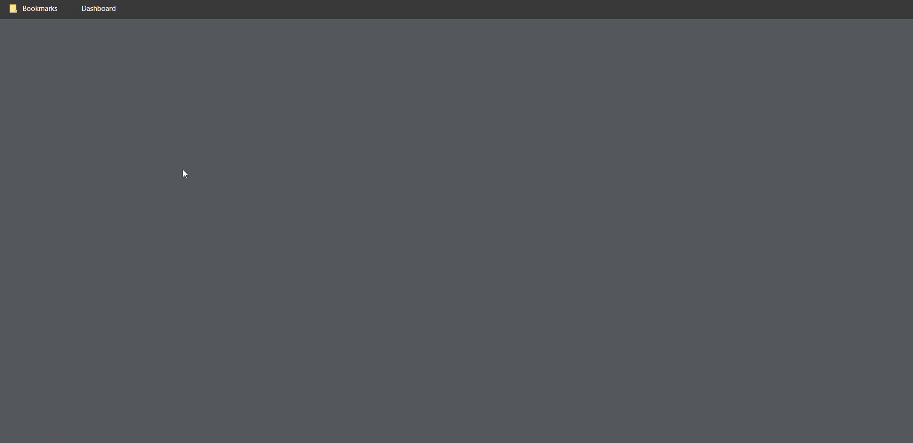
Review the HIGH, MEDIUM and LOW tables in TaskReminder_20230516 (5).pdf, then close it.
{"action": "scroll", "coordinate": [409, 224], "scroll_direction": "down", "scroll_amount": 4}
{"action": "scroll", "coordinate": [409, 224], "scroll_direction": "down", "scroll_amount": 2}
{"action": "scroll", "coordinate": [421, 126], "scroll_direction": "up", "scroll_amount": 4}
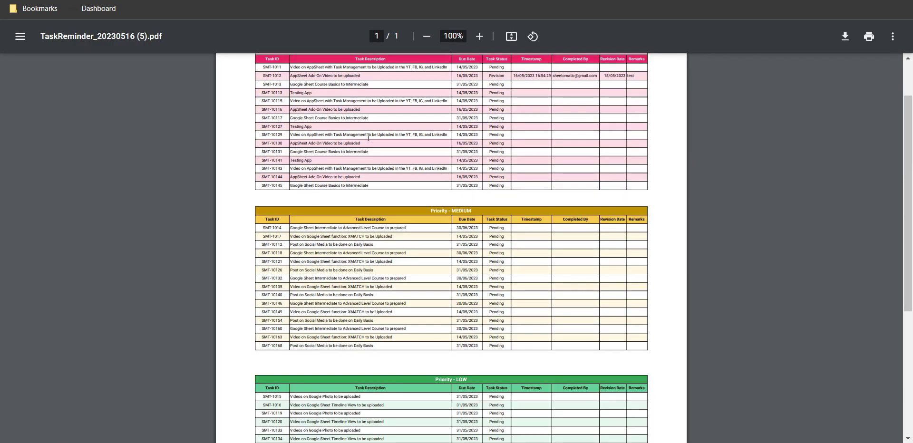
{"action": "scroll", "coordinate": [417, 140], "scroll_direction": "up", "scroll_amount": 2}
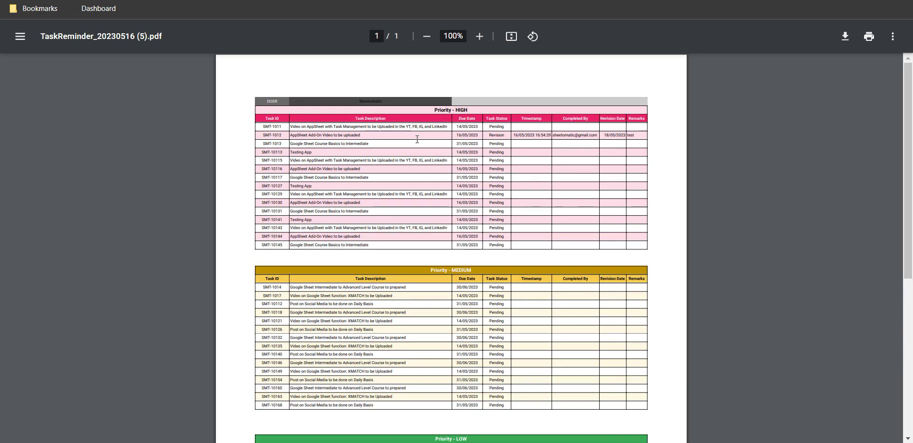
{"action": "scroll", "coordinate": [422, 159], "scroll_direction": "down", "scroll_amount": 4}
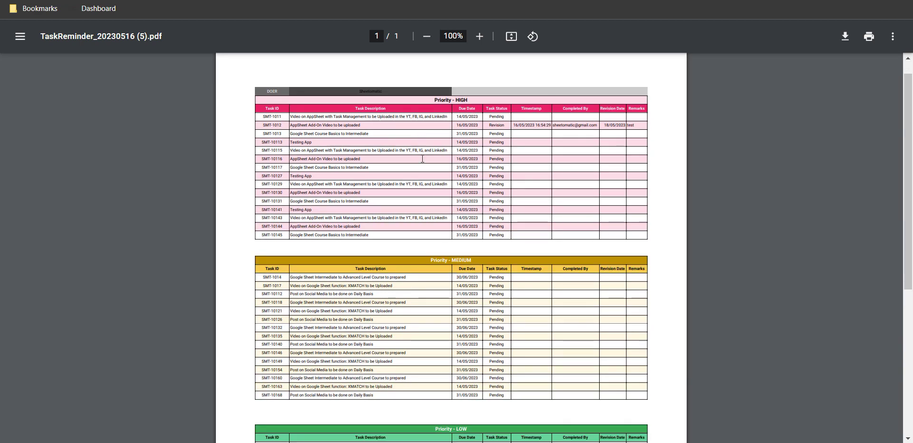
{"action": "scroll", "coordinate": [422, 159], "scroll_direction": "down", "scroll_amount": 2}
{"action": "scroll", "coordinate": [422, 159], "scroll_direction": "up", "scroll_amount": 6}
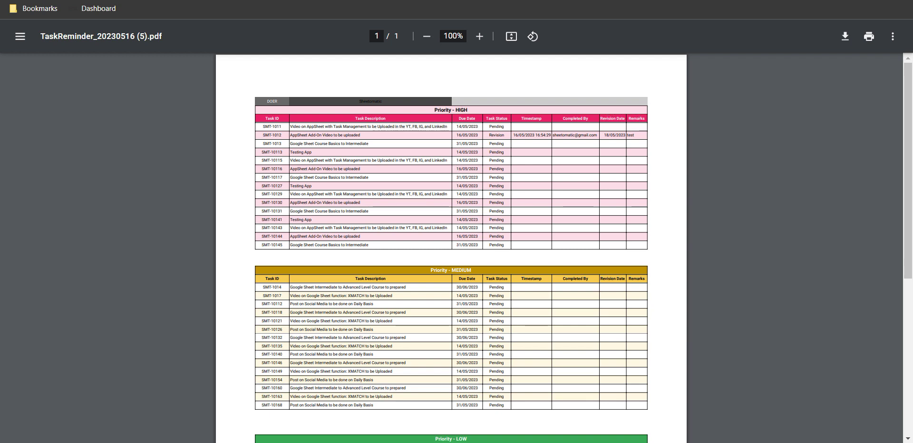
{"action": "key", "text": "ctrl+w"}
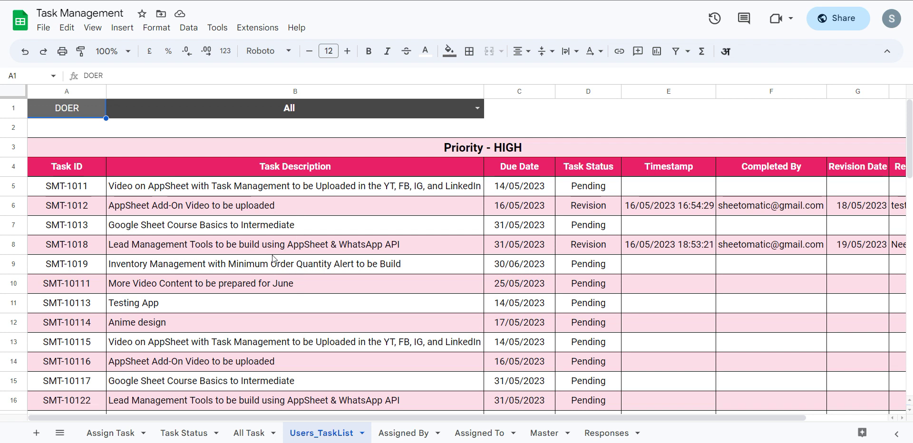
Filter the task list by doer, first to Sheetomatic, then to Ramesh.
{"action": "left_click", "coordinate": [477, 107]}
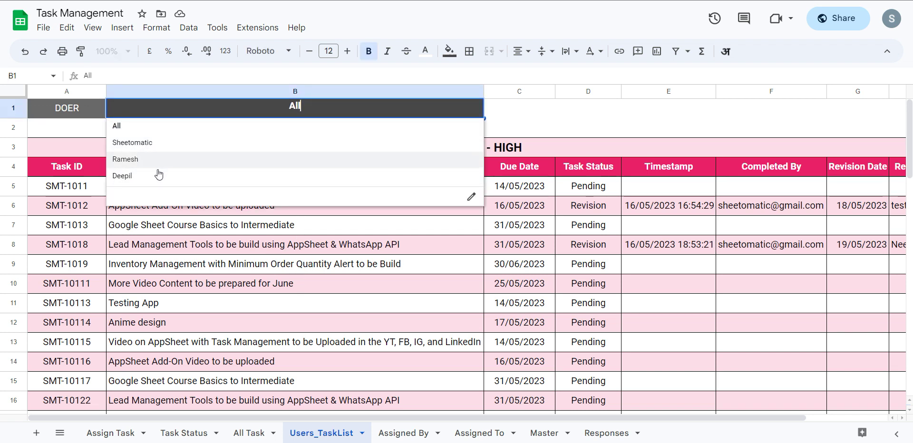
{"action": "left_click", "coordinate": [145, 142]}
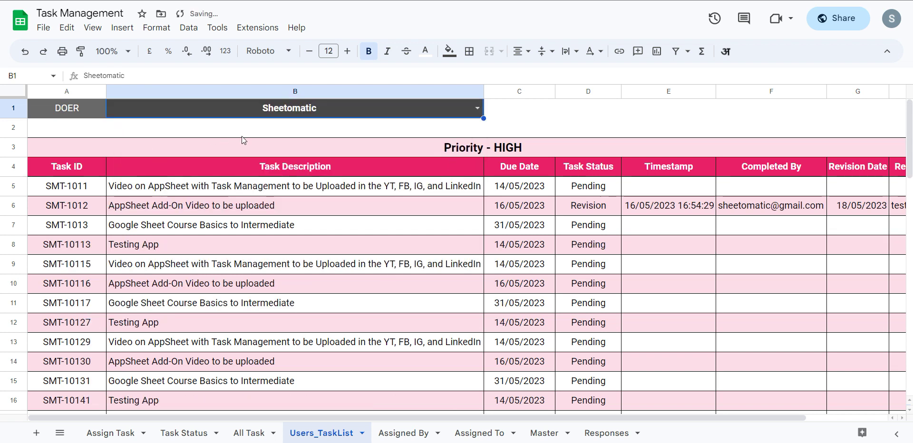
{"action": "left_click", "coordinate": [477, 108]}
{"action": "left_click", "coordinate": [220, 159]}
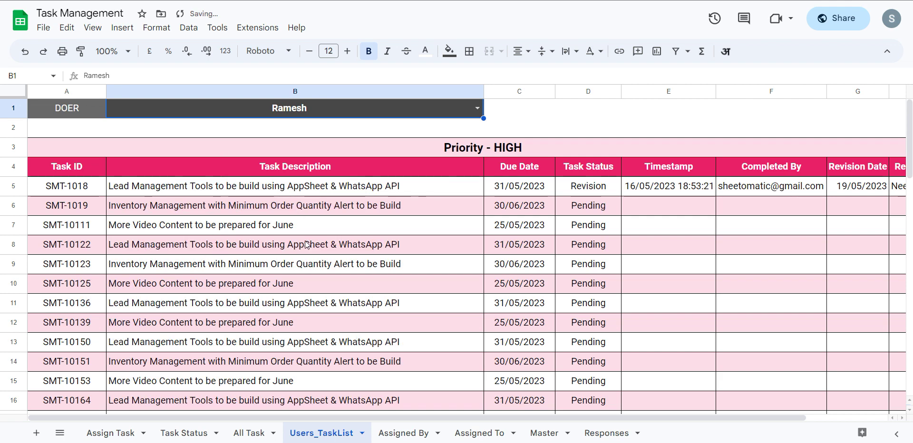
{"action": "scroll", "coordinate": [307, 245], "scroll_direction": "down", "scroll_amount": 5}
{"action": "scroll", "coordinate": [307, 245], "scroll_direction": "down", "scroll_amount": 5}
{"action": "scroll", "coordinate": [306, 245], "scroll_direction": "up", "scroll_amount": 2}
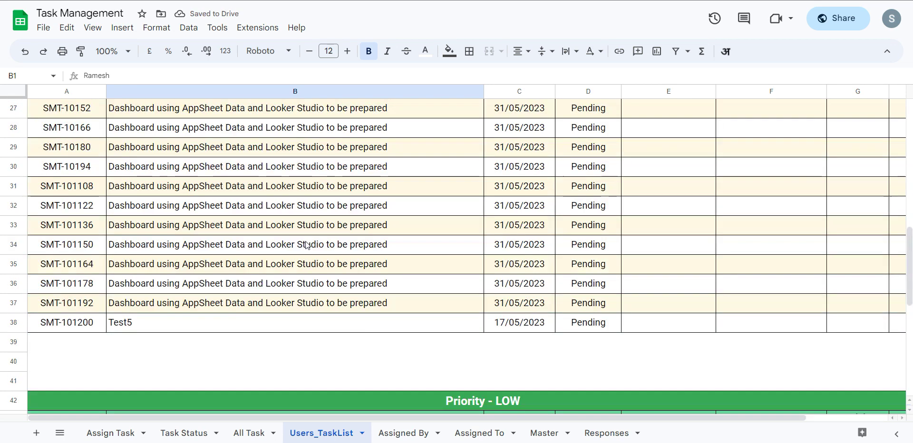
{"action": "scroll", "coordinate": [307, 245], "scroll_direction": "up", "scroll_amount": 10}
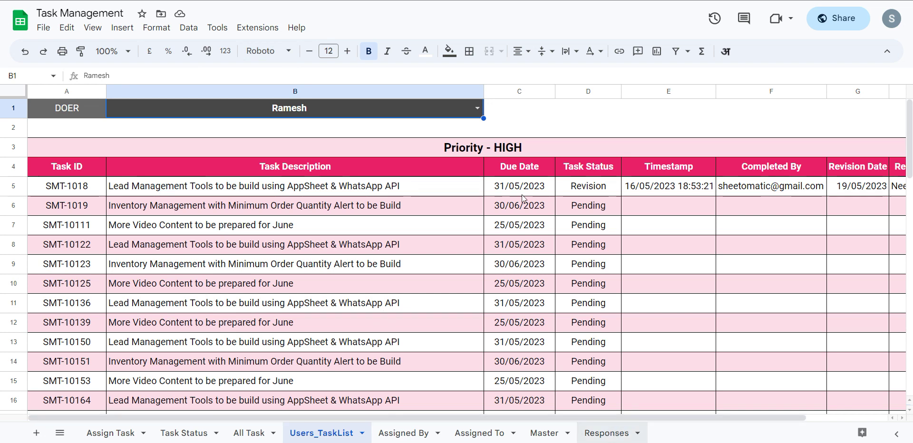
Check the recipient's number in Responses E2, then open the TASK MANAGEMENT | DASHBOARD report.
{"action": "left_click", "coordinate": [608, 433]}
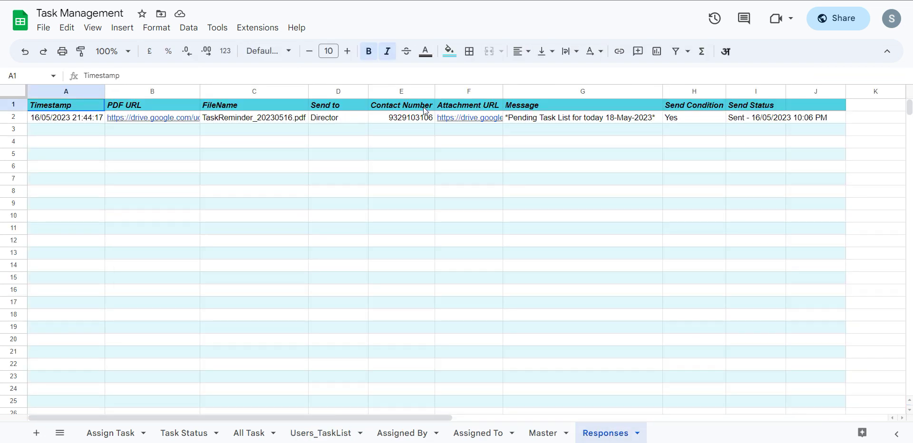
{"action": "left_click", "coordinate": [403, 119]}
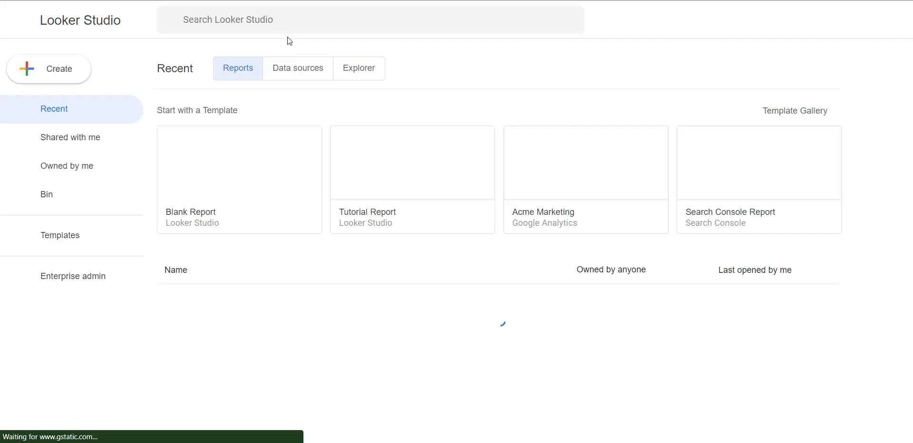
{"action": "left_click", "coordinate": [256, 297]}
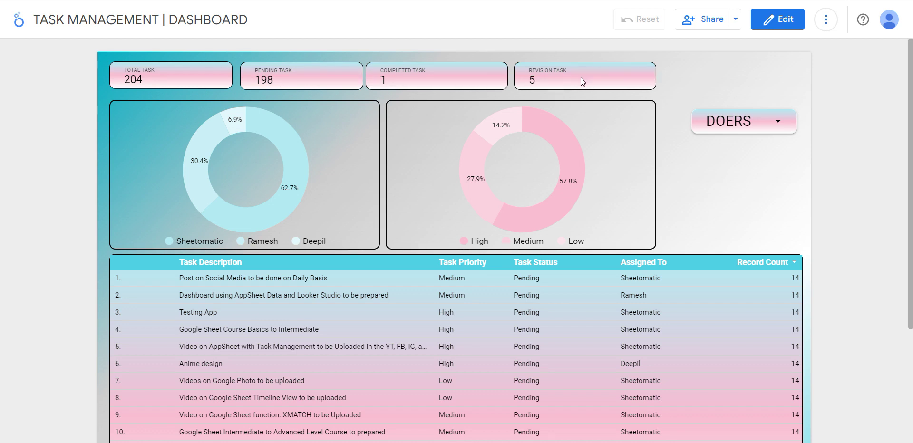
{"action": "mouse_move", "coordinate": [432, 281]}
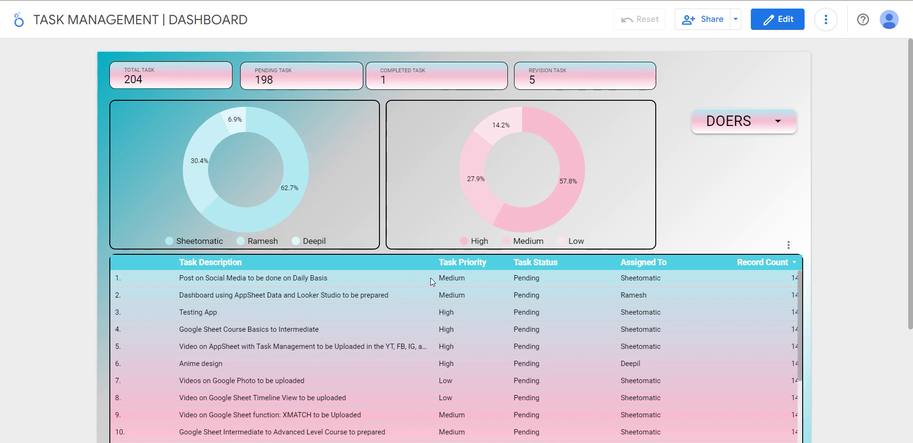
Scroll the dashboard's task table to the Grand total, then return to the AppSheet app.
{"action": "scroll", "coordinate": [442, 274], "scroll_direction": "down", "scroll_amount": 1}
{"action": "scroll", "coordinate": [304, 343], "scroll_direction": "down", "scroll_amount": 2}
{"action": "scroll", "coordinate": [304, 343], "scroll_direction": "down", "scroll_amount": 2}
{"action": "scroll", "coordinate": [280, 334], "scroll_direction": "down", "scroll_amount": 3}
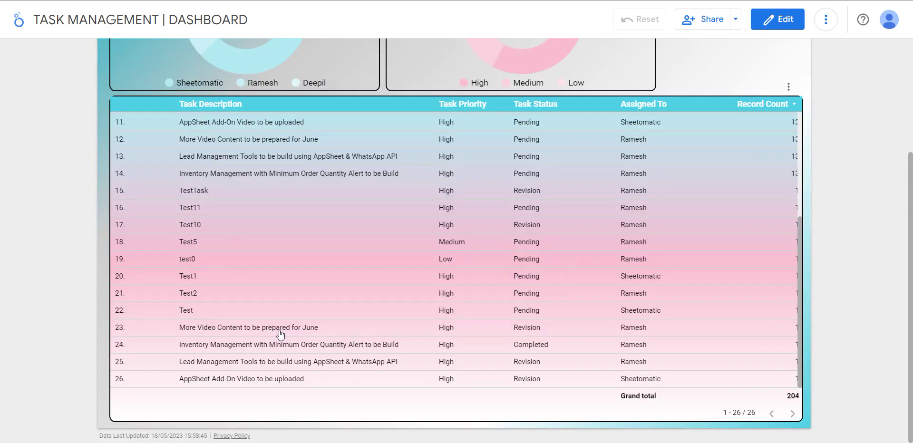
{"action": "scroll", "coordinate": [338, 250], "scroll_direction": "up", "scroll_amount": 5}
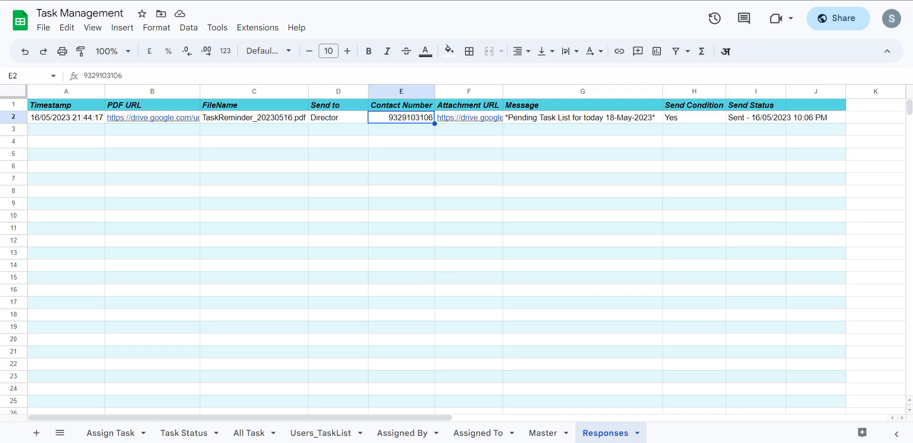
{"action": "key", "text": "alt+Tab"}
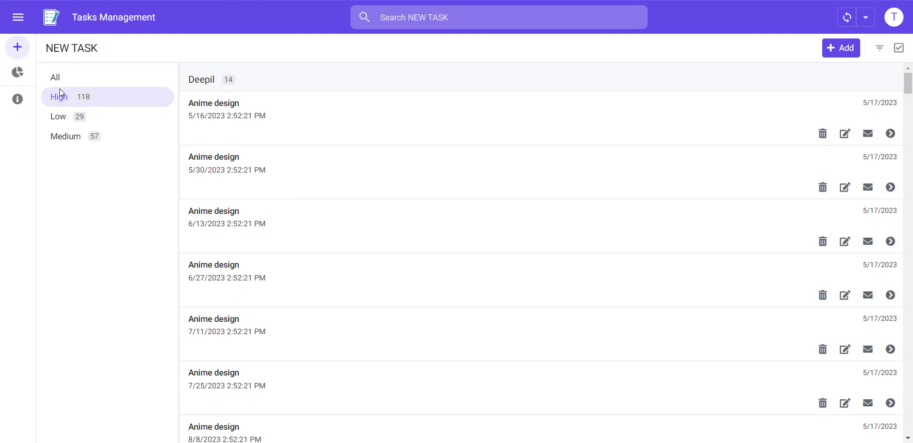
Open INSIGHT to view the Task Priority pie chart: High 58%, Medium 28%, Low 14%.
{"action": "left_click", "coordinate": [18, 71]}
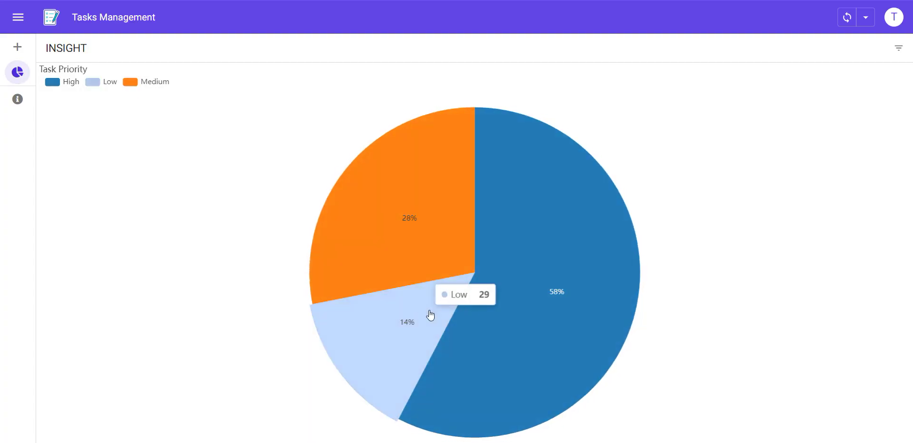
{"action": "mouse_move", "coordinate": [422, 225]}
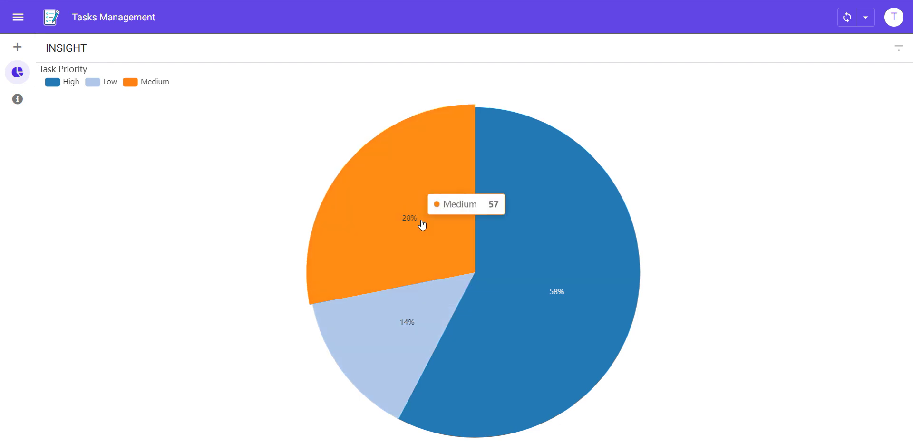
Drill into the pie chart's task records, sort them by assignee, and return to the chart.
{"action": "left_click", "coordinate": [554, 250]}
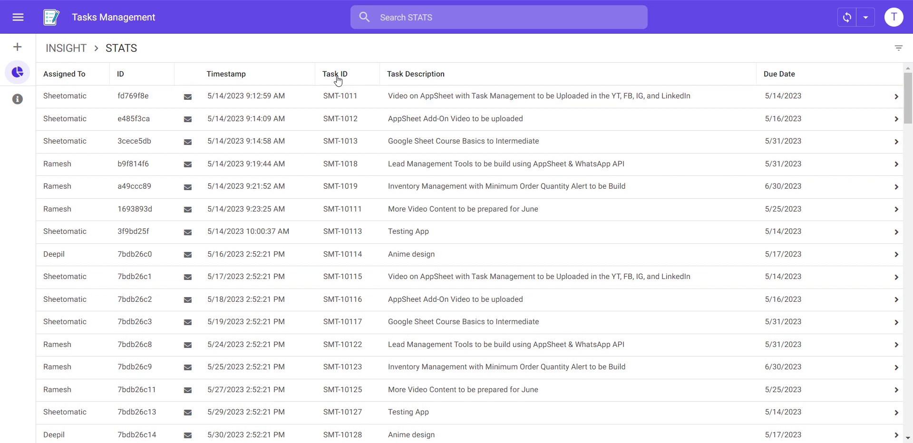
{"action": "left_click", "coordinate": [75, 74]}
{"action": "scroll", "coordinate": [285, 230], "scroll_direction": "down", "scroll_amount": 4}
{"action": "scroll", "coordinate": [287, 233], "scroll_direction": "up", "scroll_amount": 1}
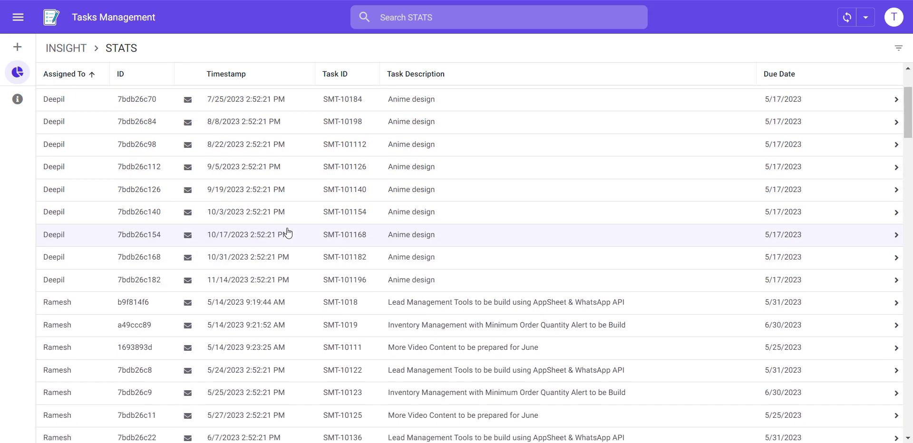
{"action": "left_click", "coordinate": [66, 48]}
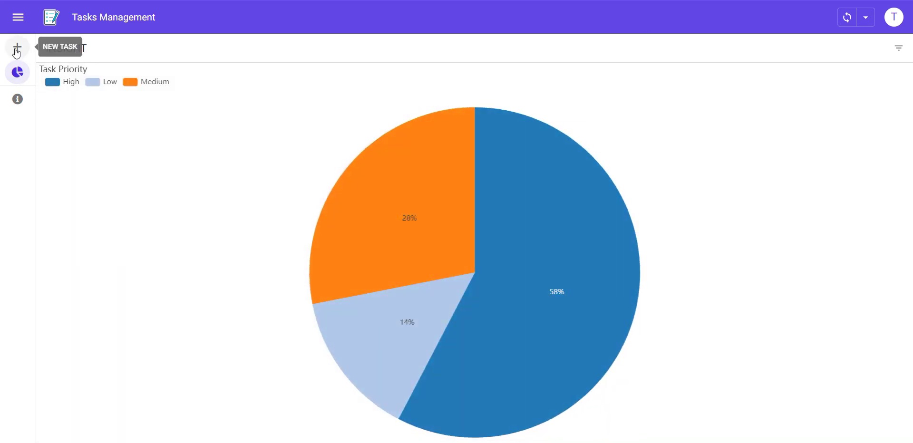
In the NEW TASK list, filter through High, Medium and Low priority tasks.
{"action": "left_click", "coordinate": [17, 50]}
{"action": "left_click", "coordinate": [95, 99]}
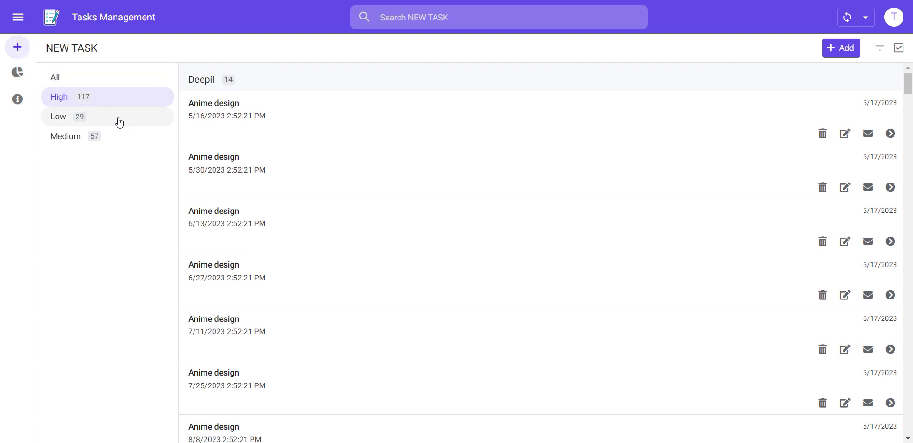
{"action": "left_click", "coordinate": [120, 142]}
{"action": "left_click", "coordinate": [90, 117]}
{"action": "left_click", "coordinate": [114, 140]}
{"action": "left_click", "coordinate": [96, 96]}
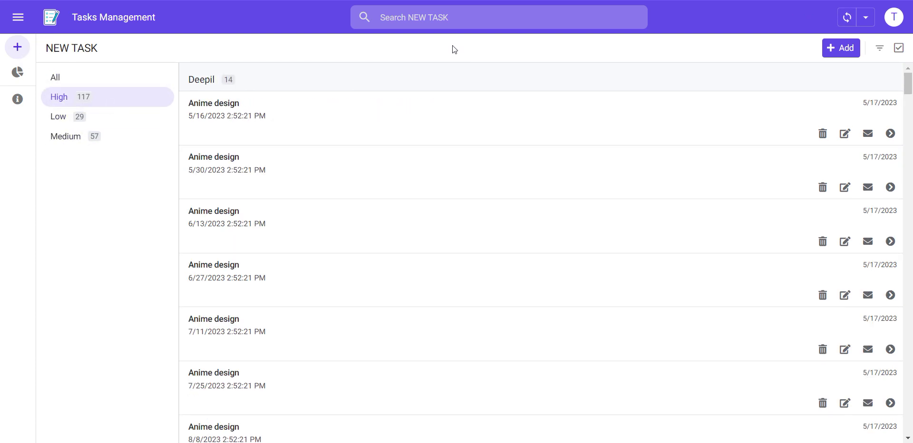
Add task 'TestTask' assigned to Ramesh, due 31-05-2023, and save it.
{"action": "left_click", "coordinate": [840, 48]}
{"action": "left_click", "coordinate": [437, 17]}
{"action": "left_click", "coordinate": [840, 48]}
{"action": "left_click", "coordinate": [570, 264]}
{"action": "type", "text": "TestTask"}
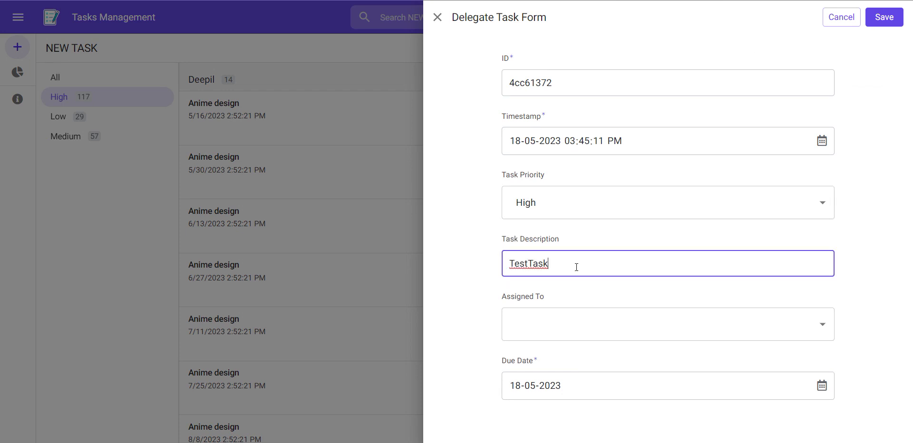
{"action": "left_click", "coordinate": [661, 324]}
{"action": "left_click", "coordinate": [535, 231]}
{"action": "left_click", "coordinate": [822, 385]}
{"action": "left_click", "coordinate": [550, 324]}
{"action": "left_click", "coordinate": [884, 17]}
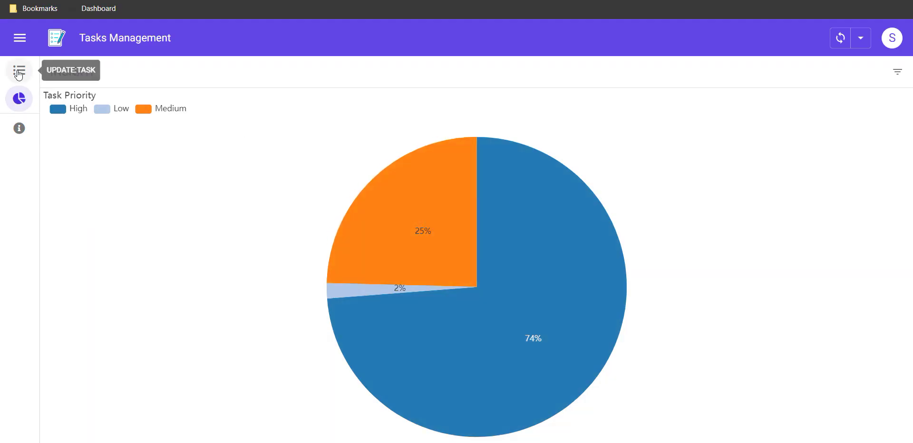
In UPDATE:TASK, scroll down to the TestTask record and open it.
{"action": "left_click", "coordinate": [19, 71]}
{"action": "scroll", "coordinate": [319, 265], "scroll_direction": "down", "scroll_amount": 15}
{"action": "scroll", "coordinate": [341, 308], "scroll_direction": "down", "scroll_amount": 10}
{"action": "scroll", "coordinate": [216, 254], "scroll_direction": "down", "scroll_amount": 20}
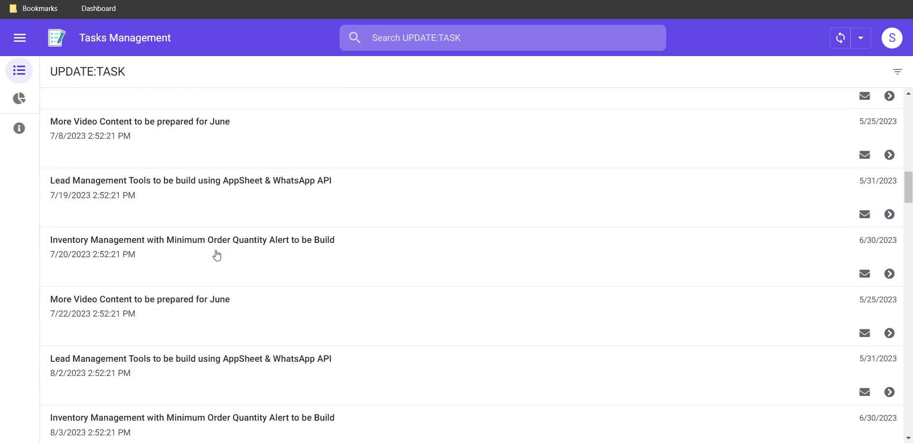
{"action": "scroll", "coordinate": [217, 255], "scroll_direction": "down", "scroll_amount": 20}
{"action": "scroll", "coordinate": [216, 255], "scroll_direction": "down", "scroll_amount": 10}
{"action": "scroll", "coordinate": [216, 241], "scroll_direction": "down", "scroll_amount": 3}
{"action": "left_click", "coordinate": [146, 322]}
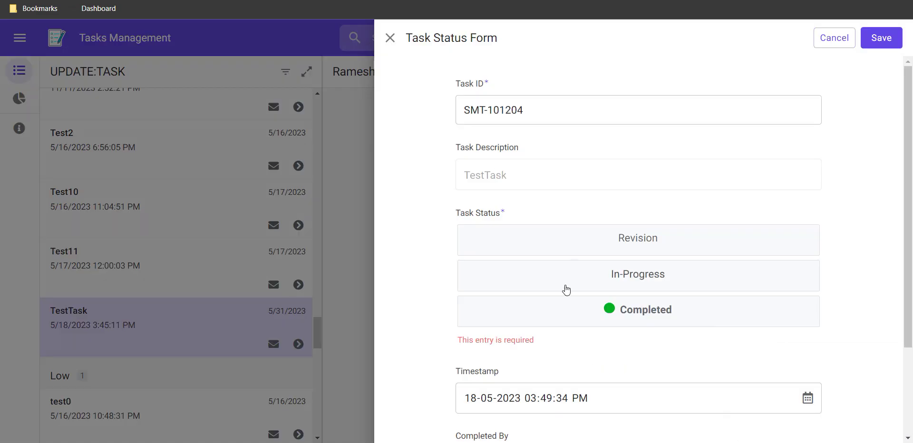
In TestTask's Task Status Form, set status to Revision with revision date 10-06-2023.
{"action": "left_click", "coordinate": [585, 314]}
{"action": "scroll", "coordinate": [570, 209], "scroll_direction": "down", "scroll_amount": 3}
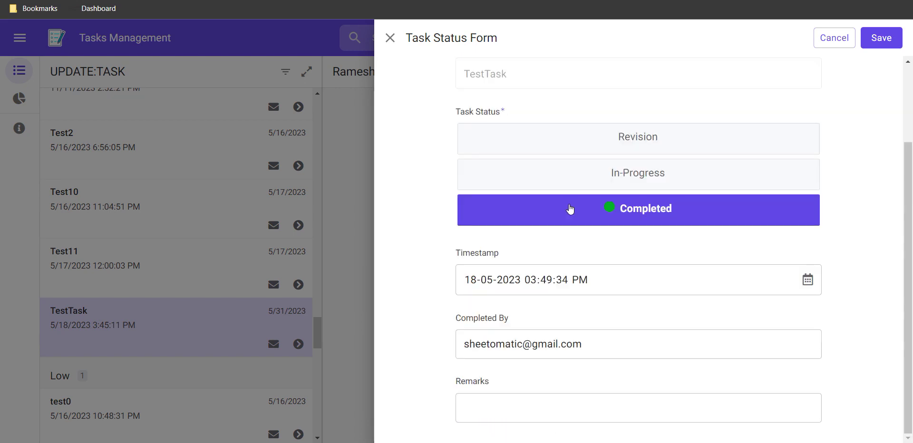
{"action": "left_click", "coordinate": [595, 137]}
{"action": "left_click", "coordinate": [747, 351]}
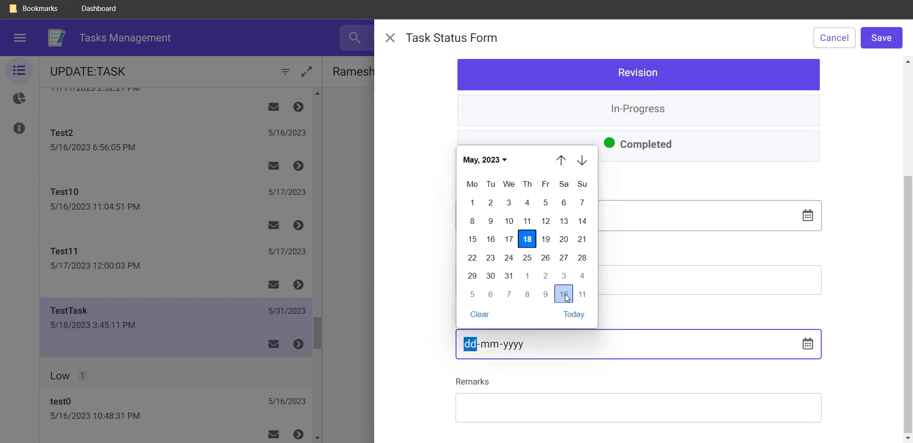